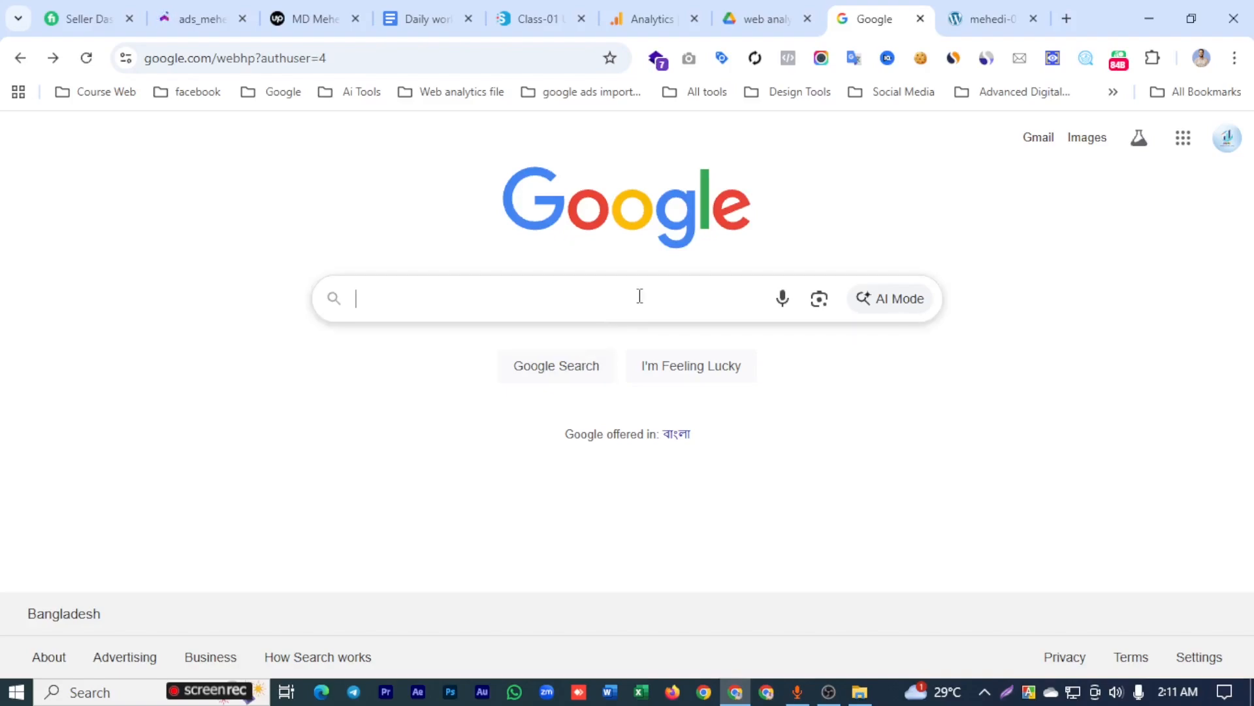
- Search Google for "google tag manager" and open the official Google Tag Manager site from the results
click(640, 296)
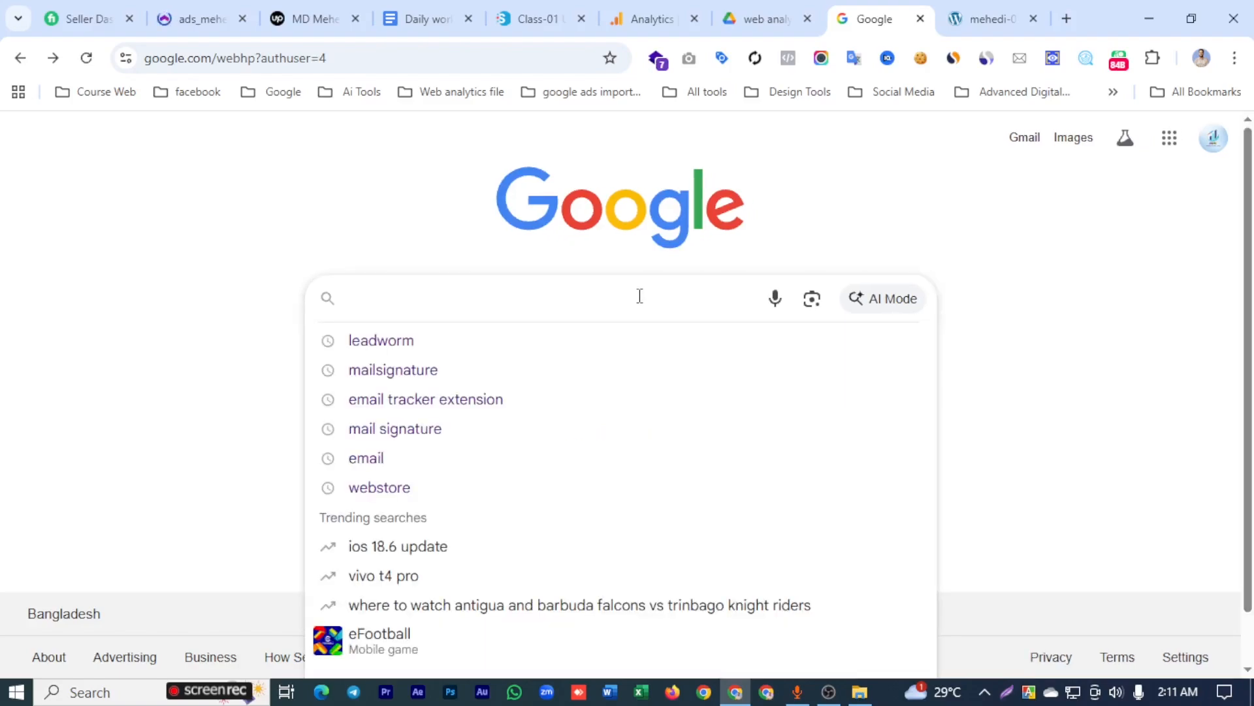
text(google )
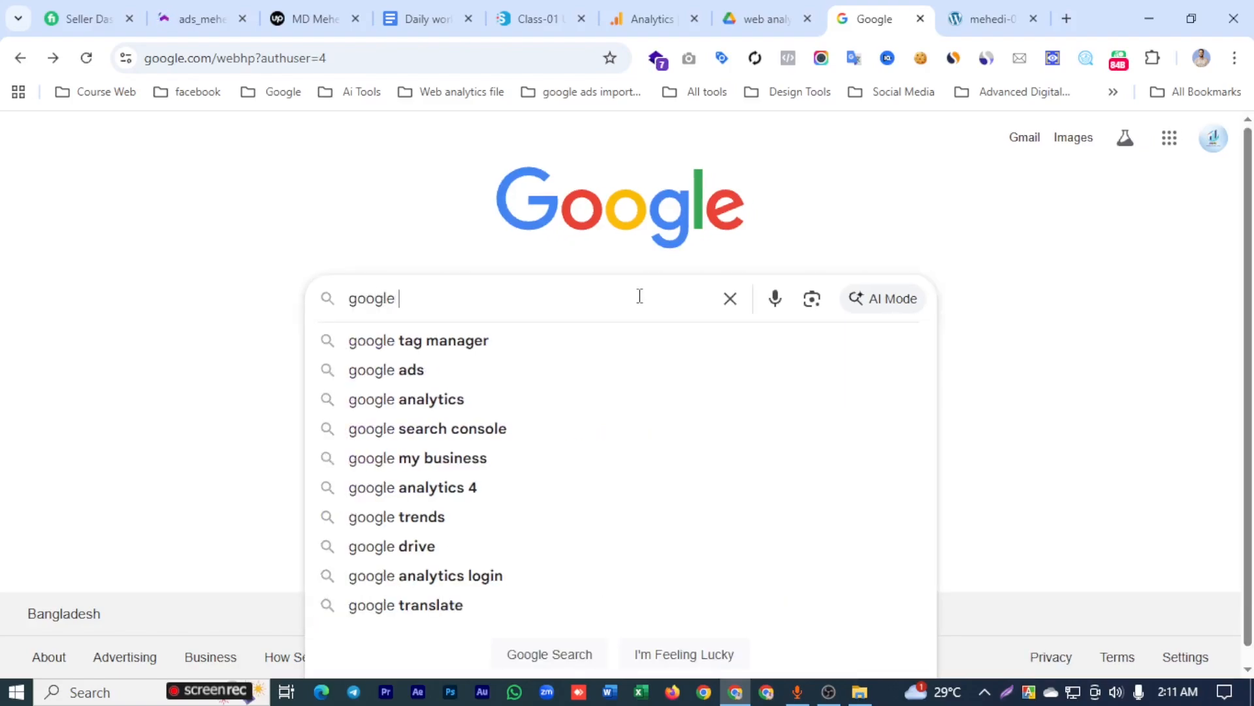
text(tag manag)
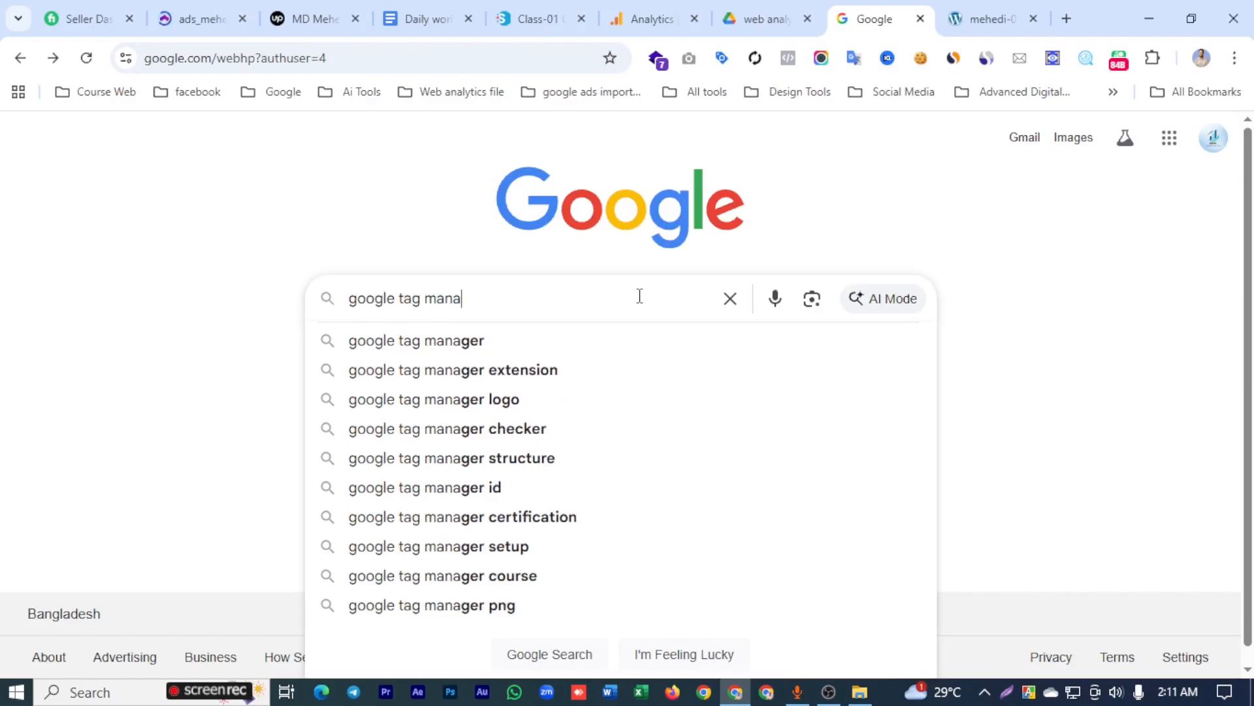
click(512, 339)
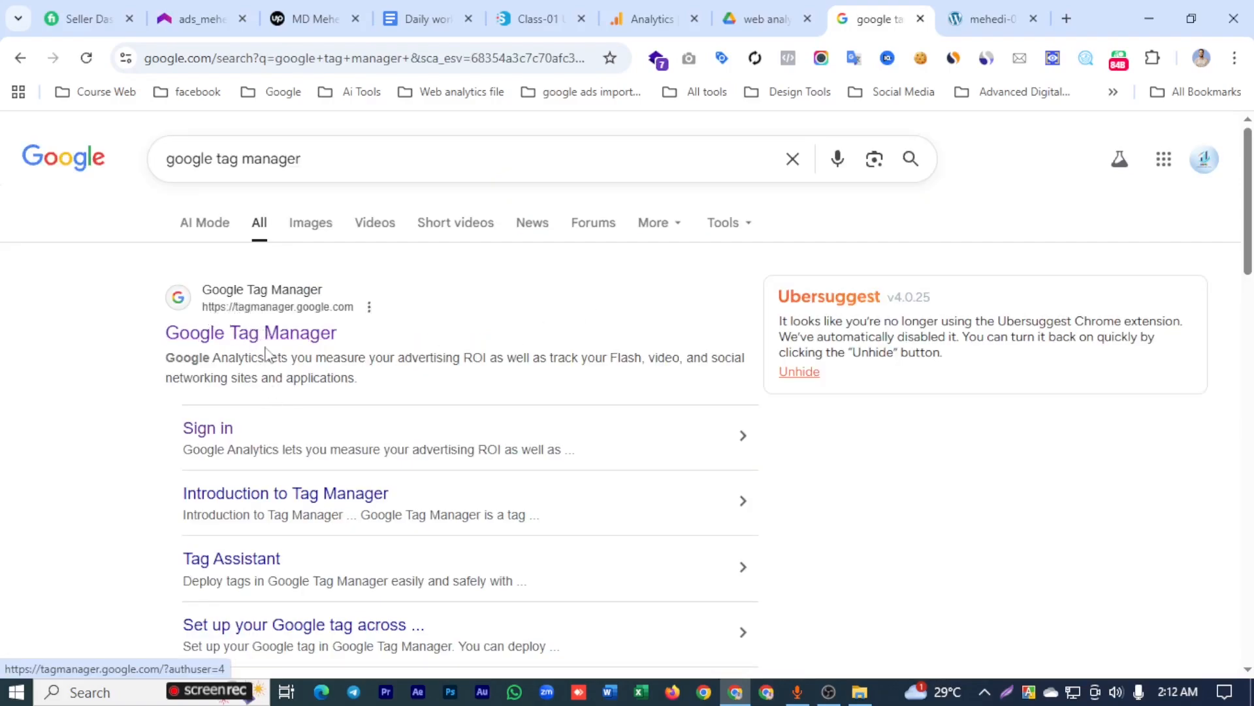
click(267, 322)
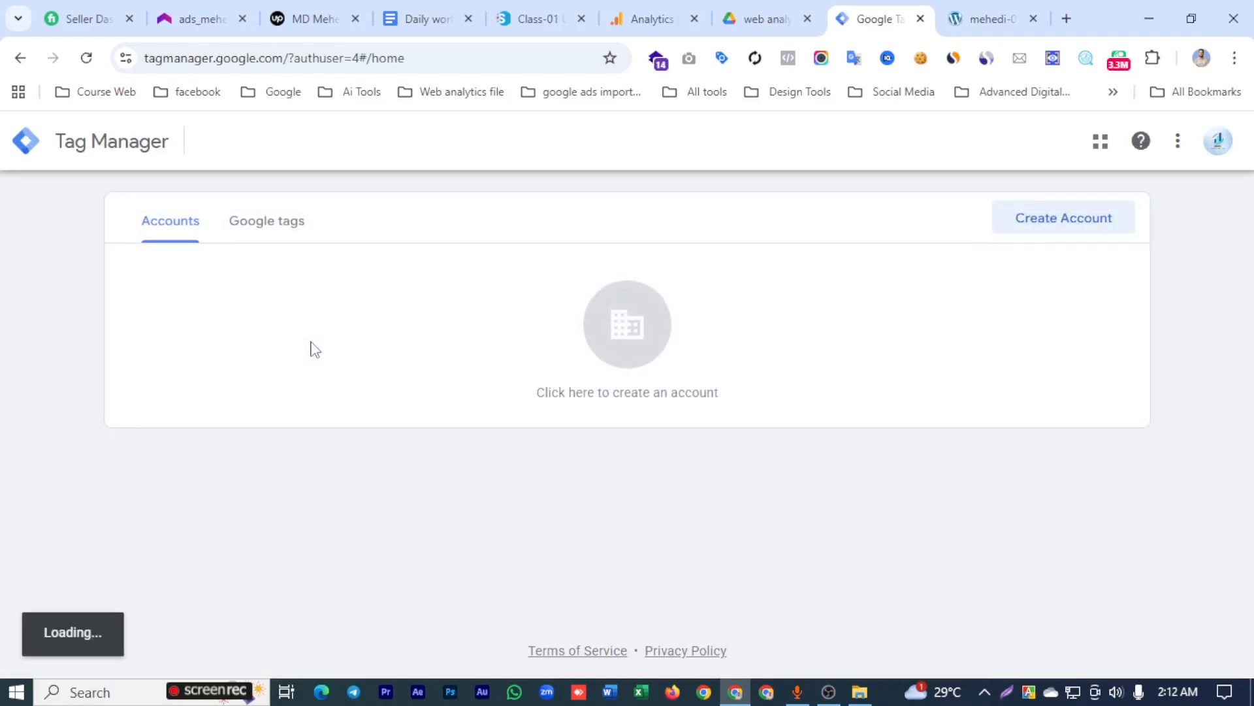
- Start creating a new Tag Manager account and enter the site owner's handle as the account name
click(1050, 229)
scroll(385, 314, down, 3)
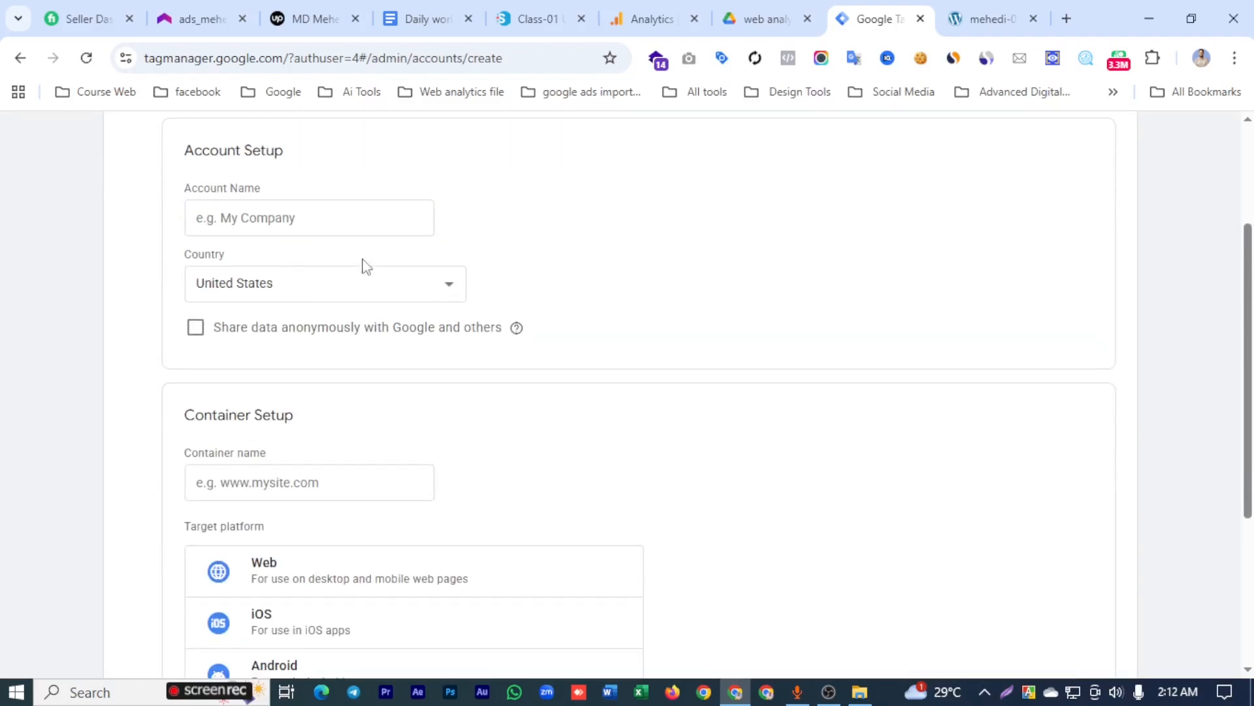
click(337, 216)
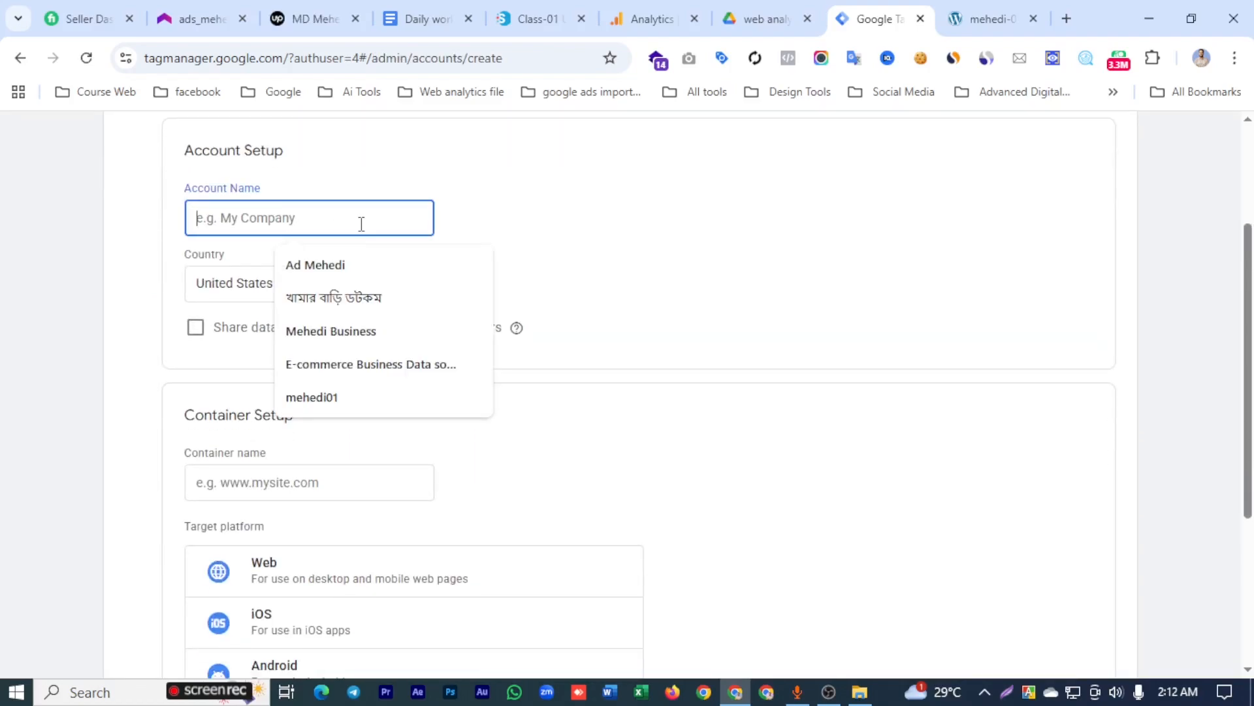
text(mehe)
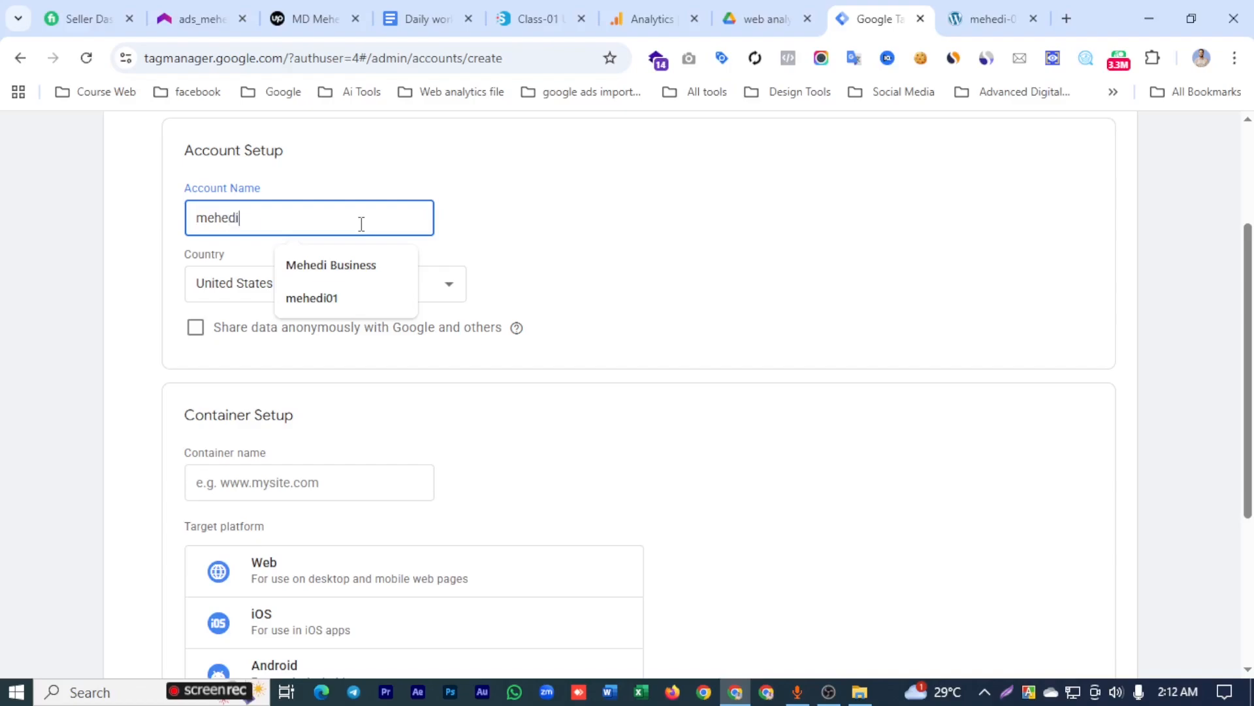
text(di01)
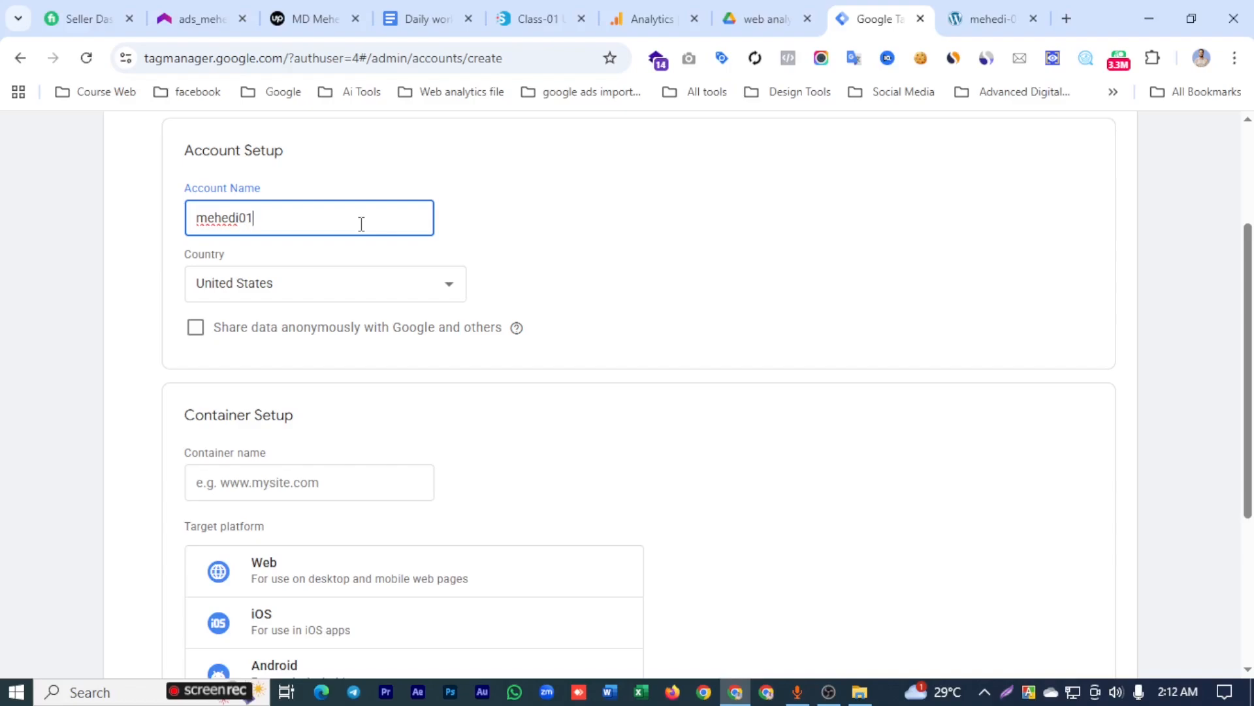
- Set the new account's country to Bangladesh
click(416, 280)
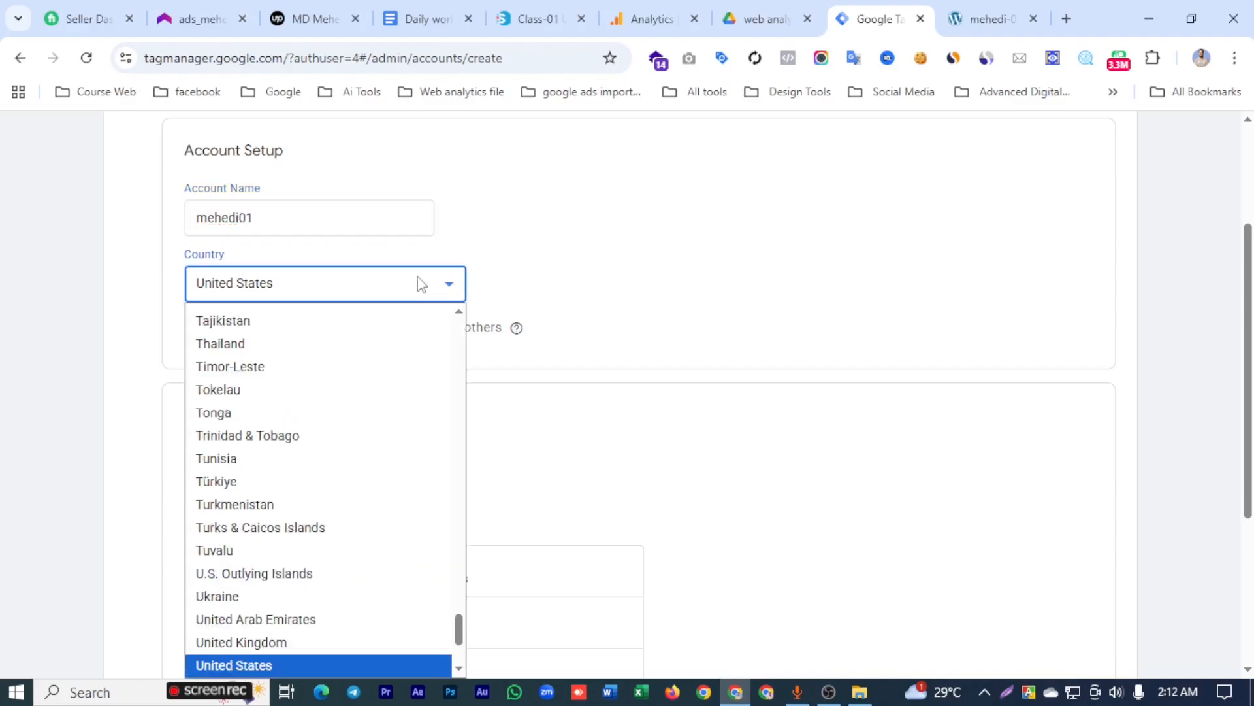
scroll(322, 339, up, 5)
scroll(308, 365, up, 20)
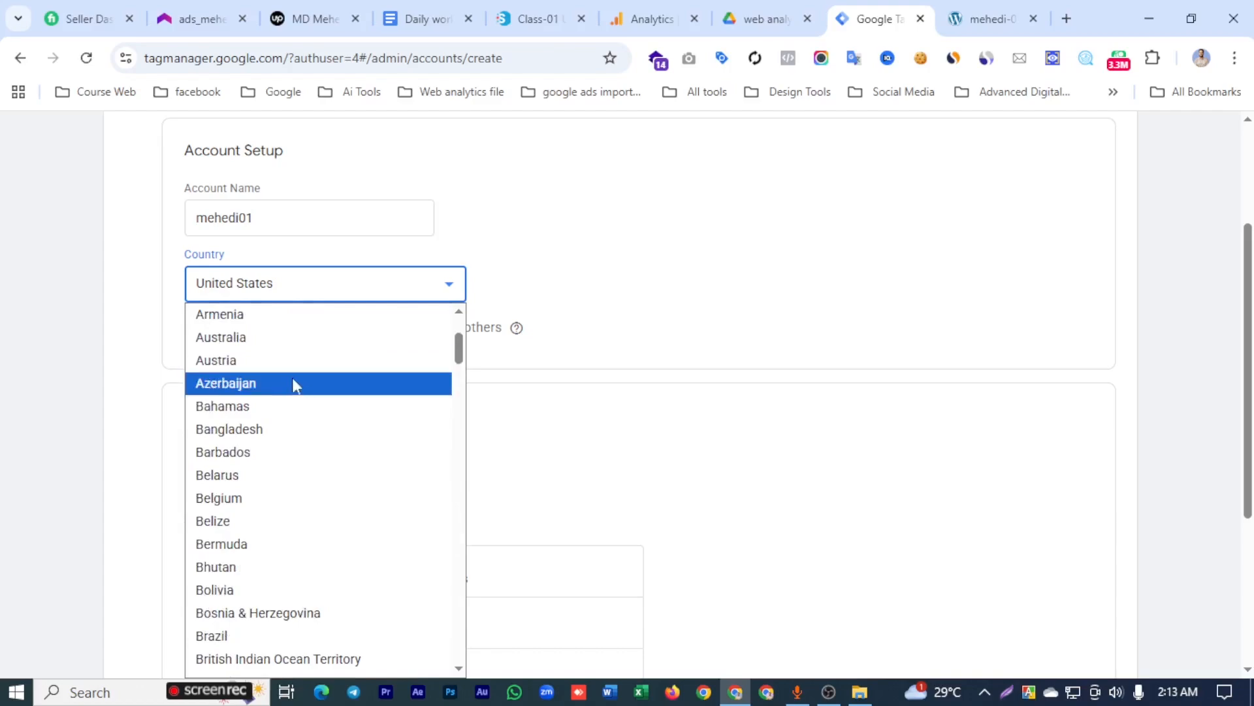
click(291, 428)
- Enter the site owner's handle as the container name and choose Web as the target platform
scroll(261, 365, down, 1)
scroll(239, 343, down, 2)
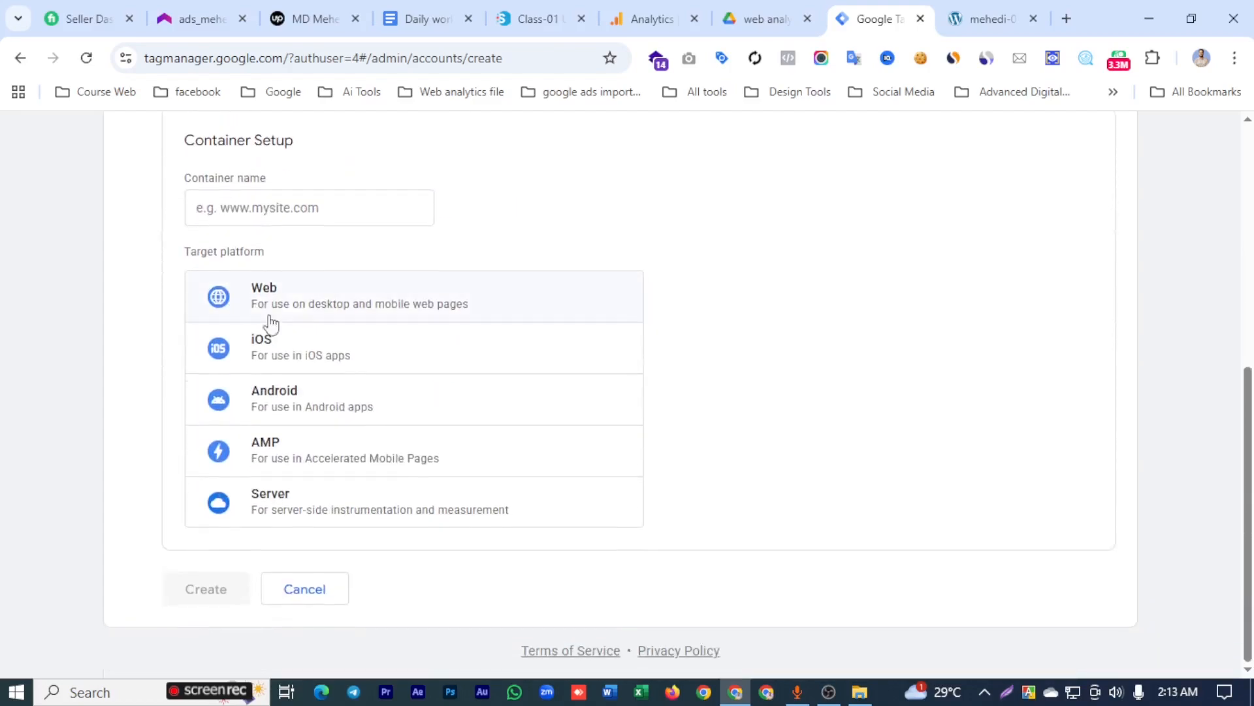
click(326, 210)
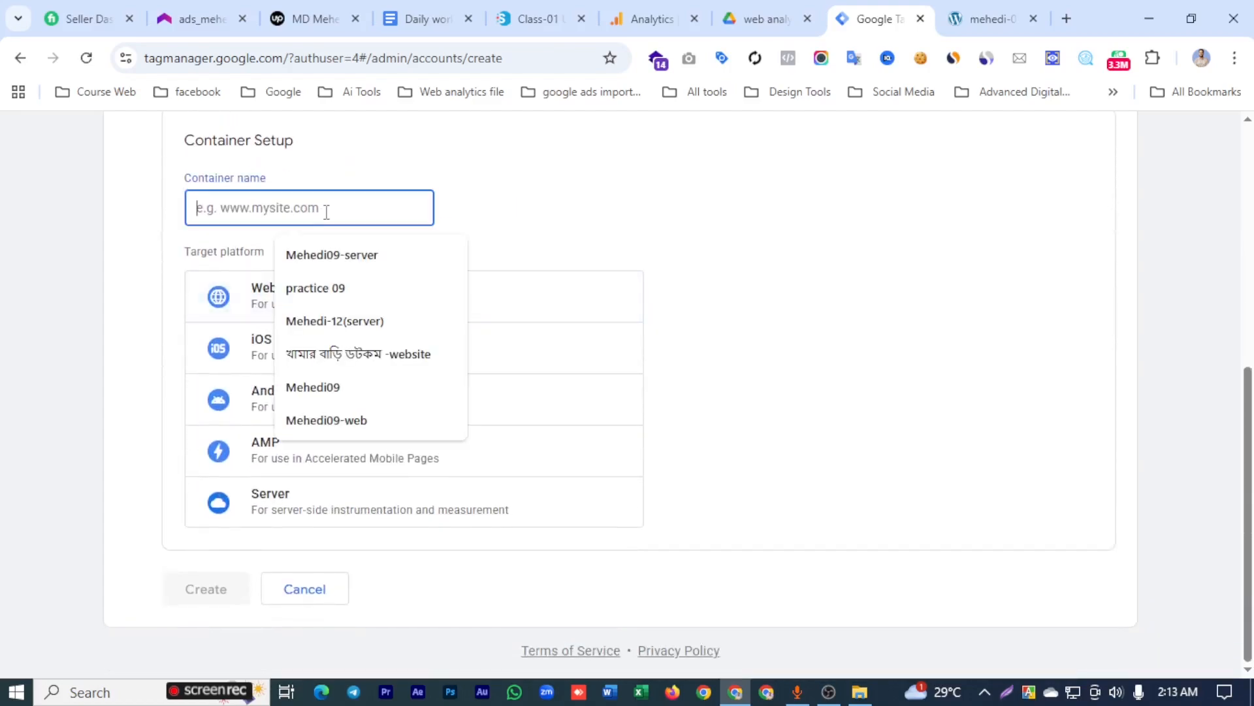
text(me)
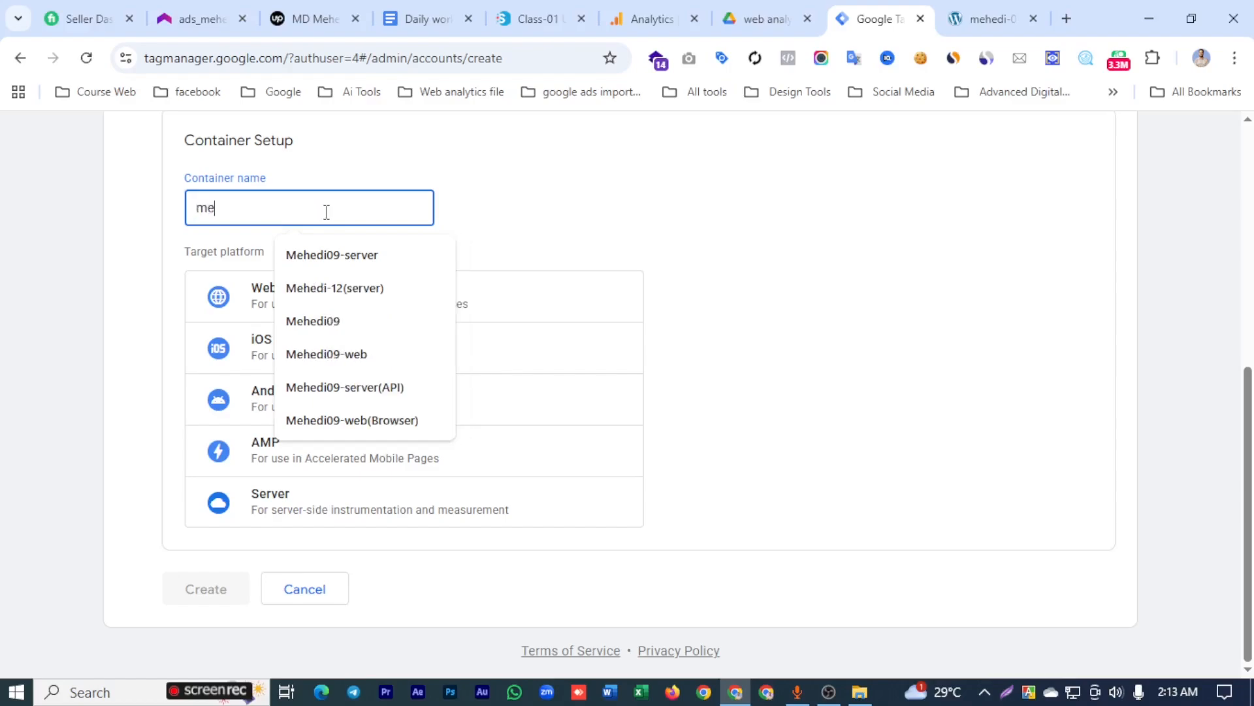
text(hedi01-web)
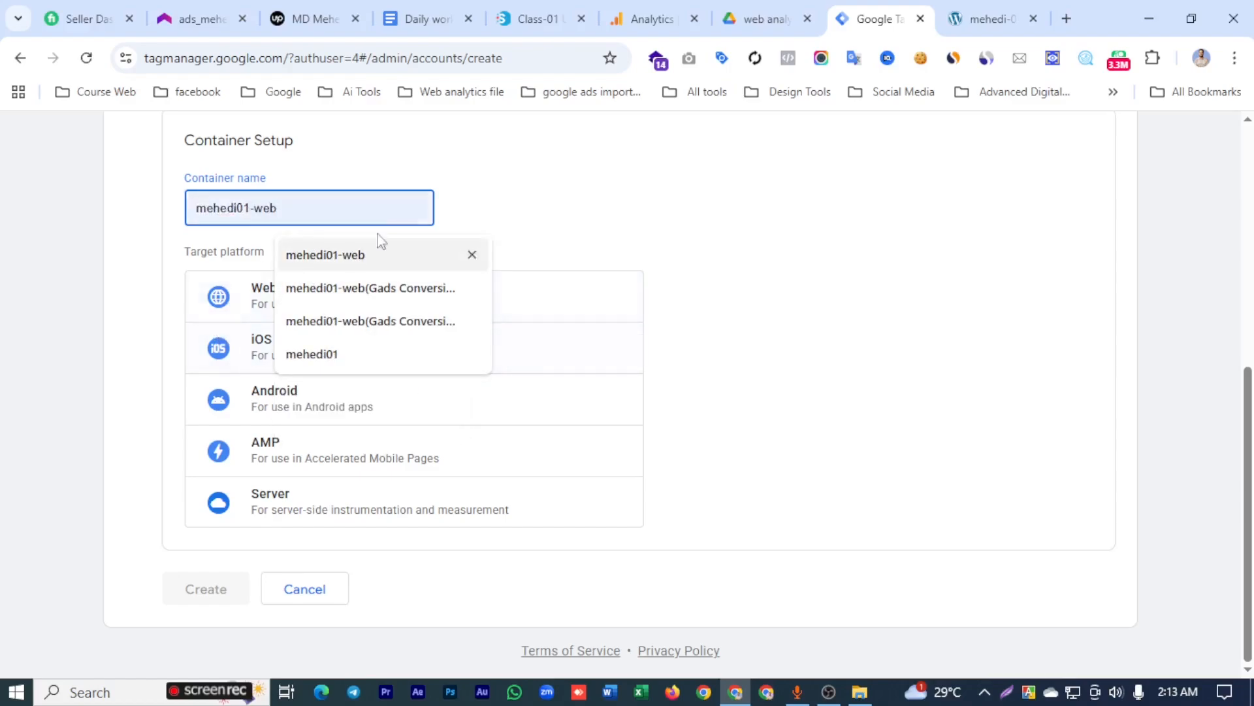
click(529, 215)
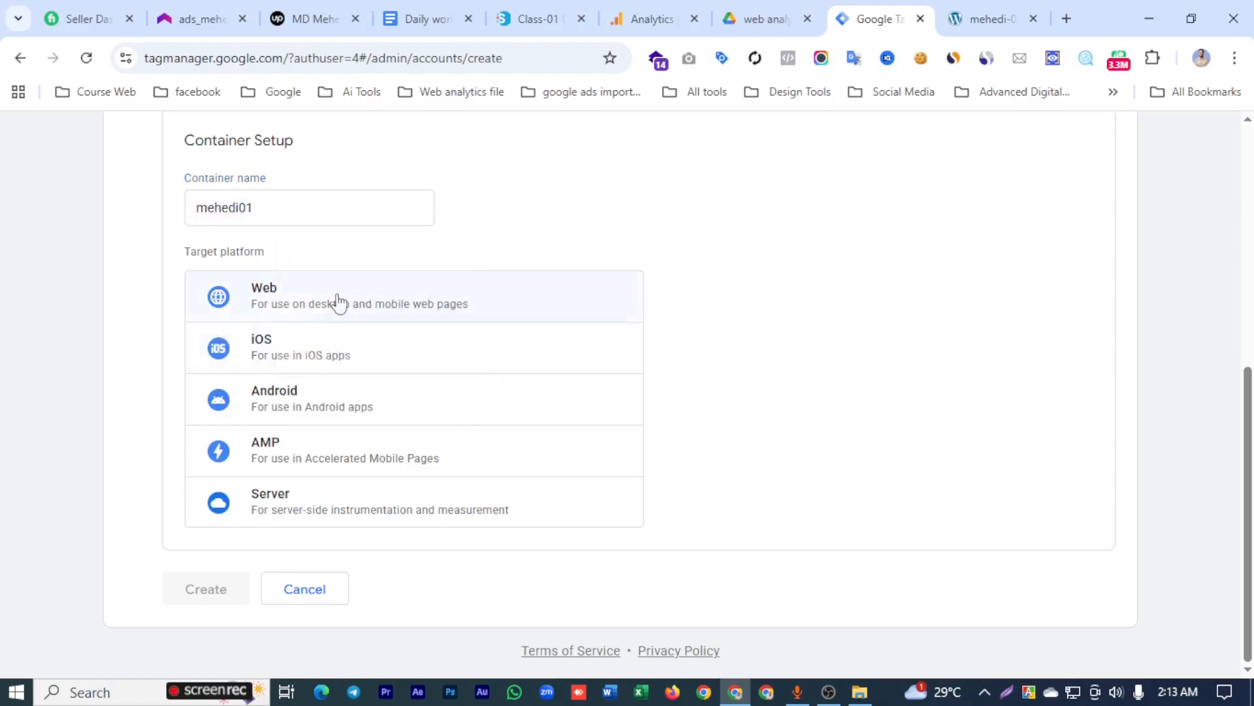
click(273, 308)
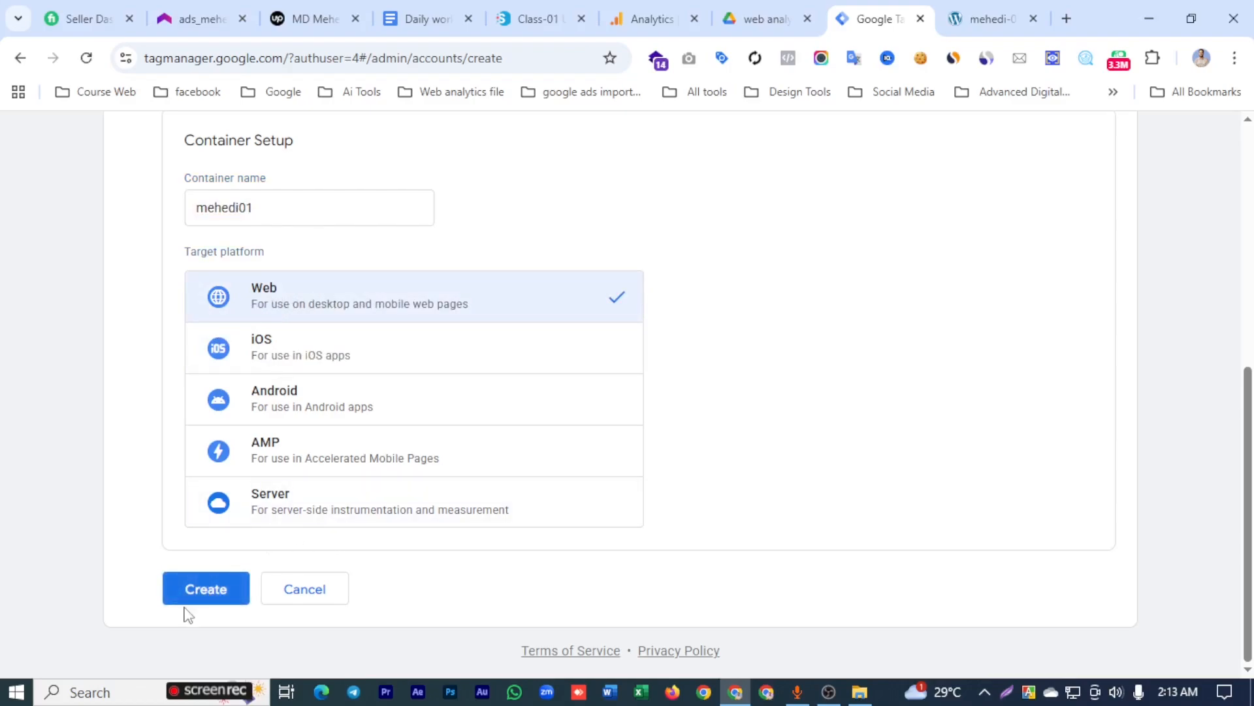
- Create the account and container, accepting the Terms of Service Agreement and the GDPR Data Processing Terms
click(204, 592)
scroll(240, 582, down, 1)
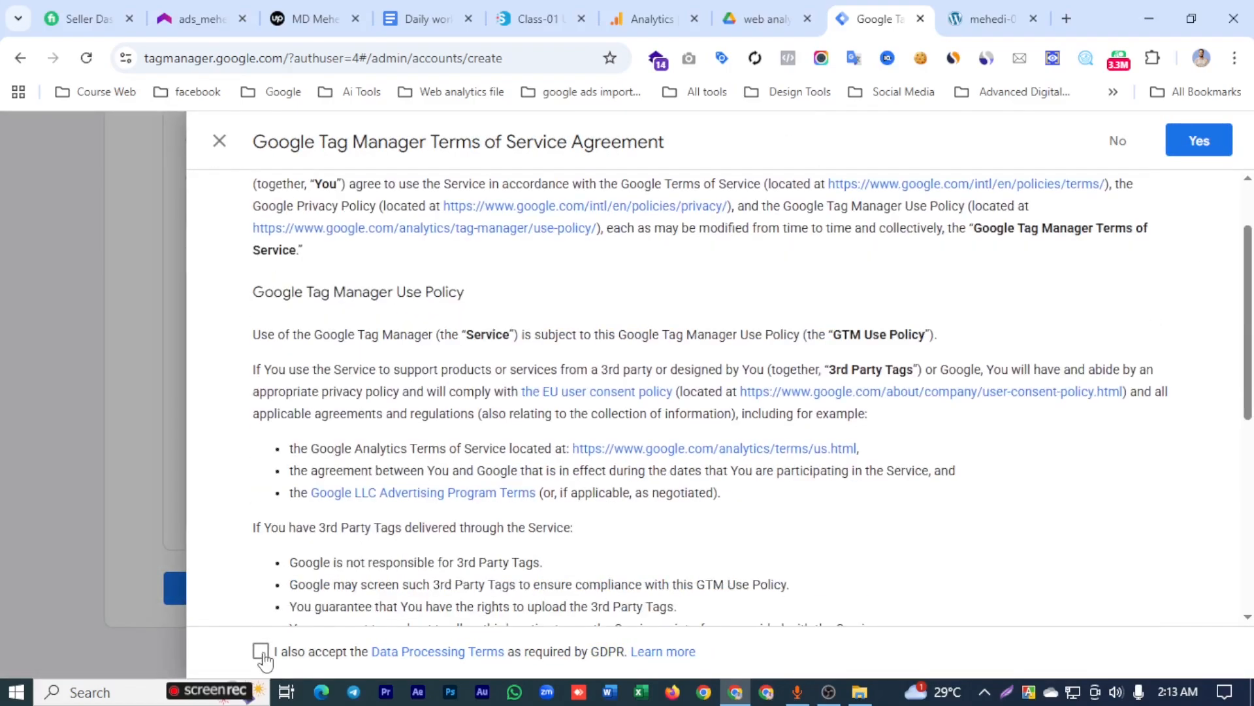
click(261, 650)
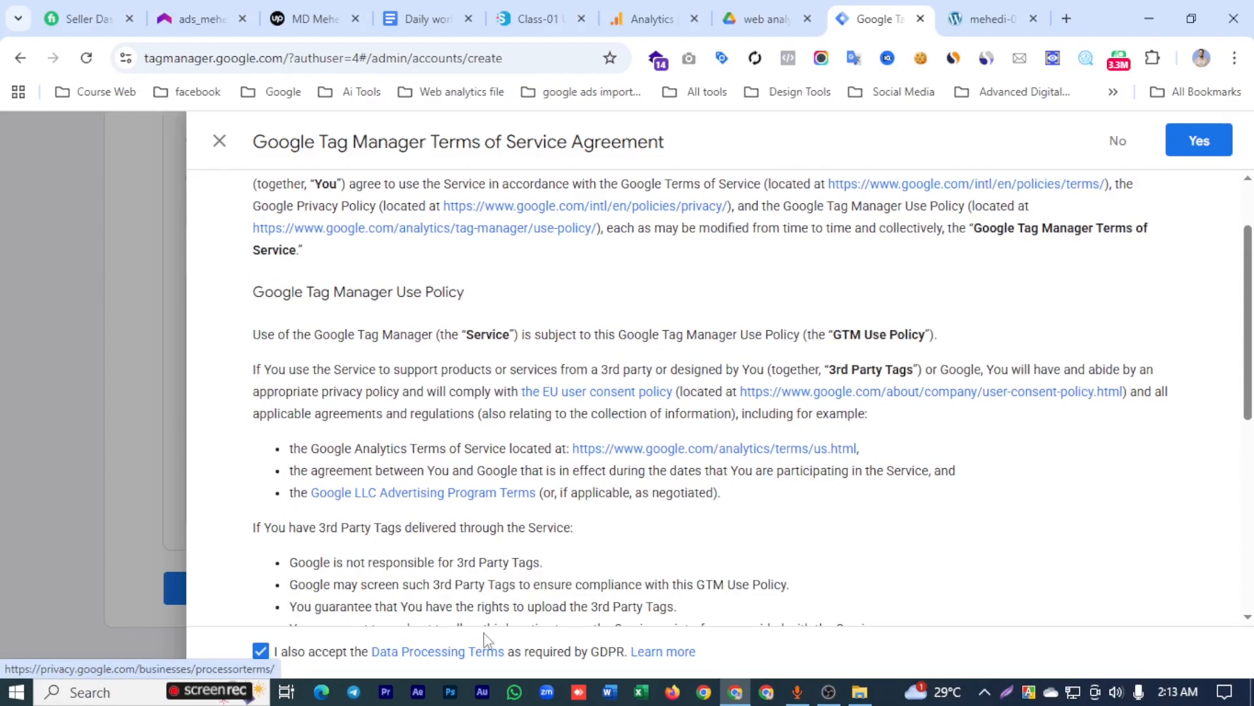
click(1197, 142)
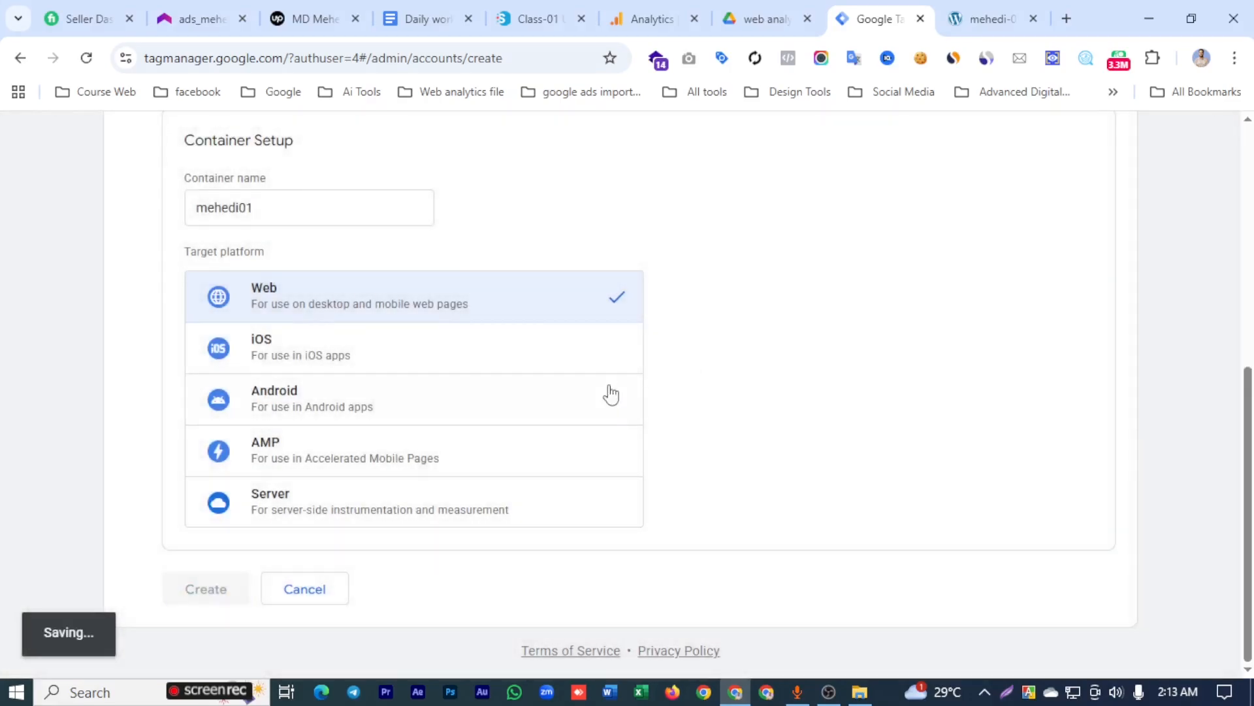
key(Escape)
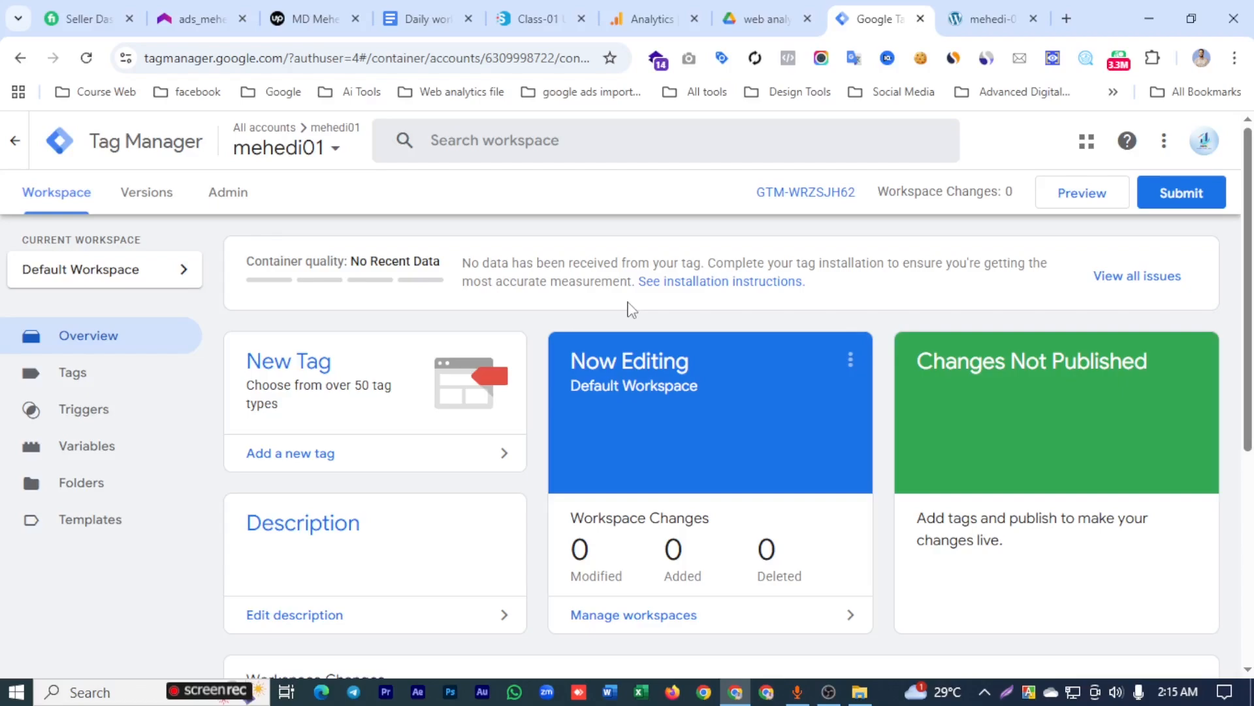
- Copy the container's <head> installation snippet and close the installation instructions
click(797, 196)
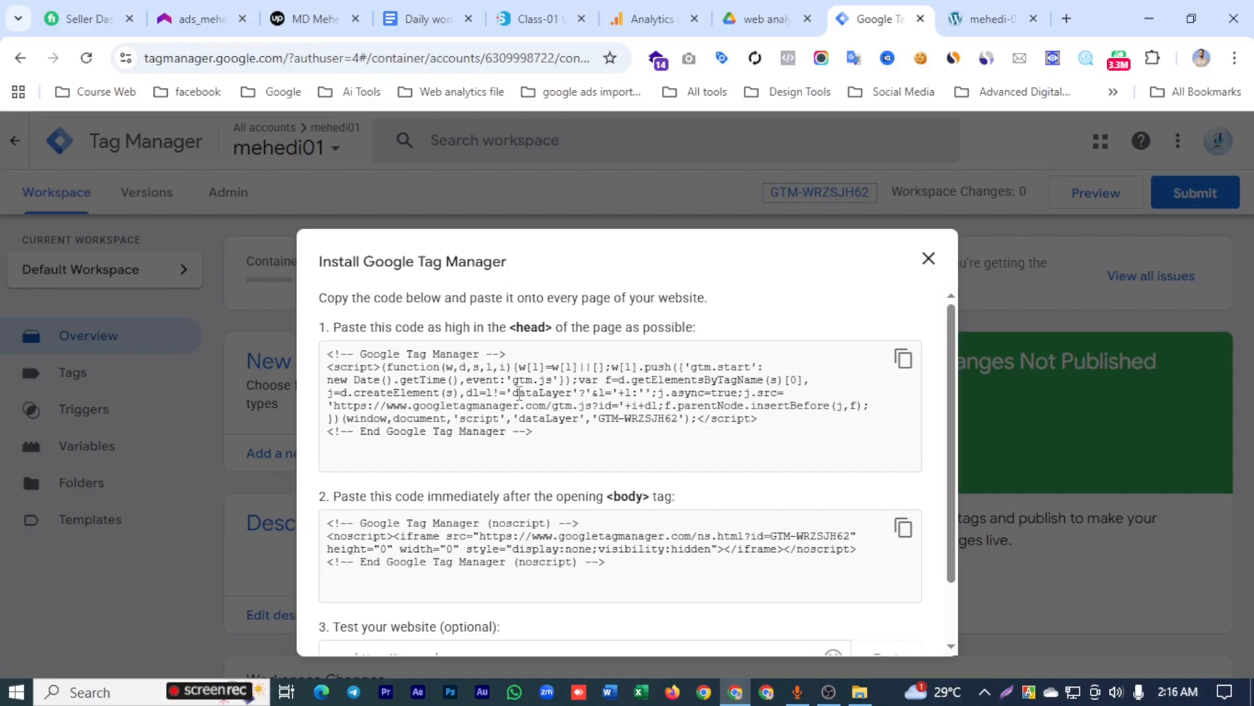
click(903, 359)
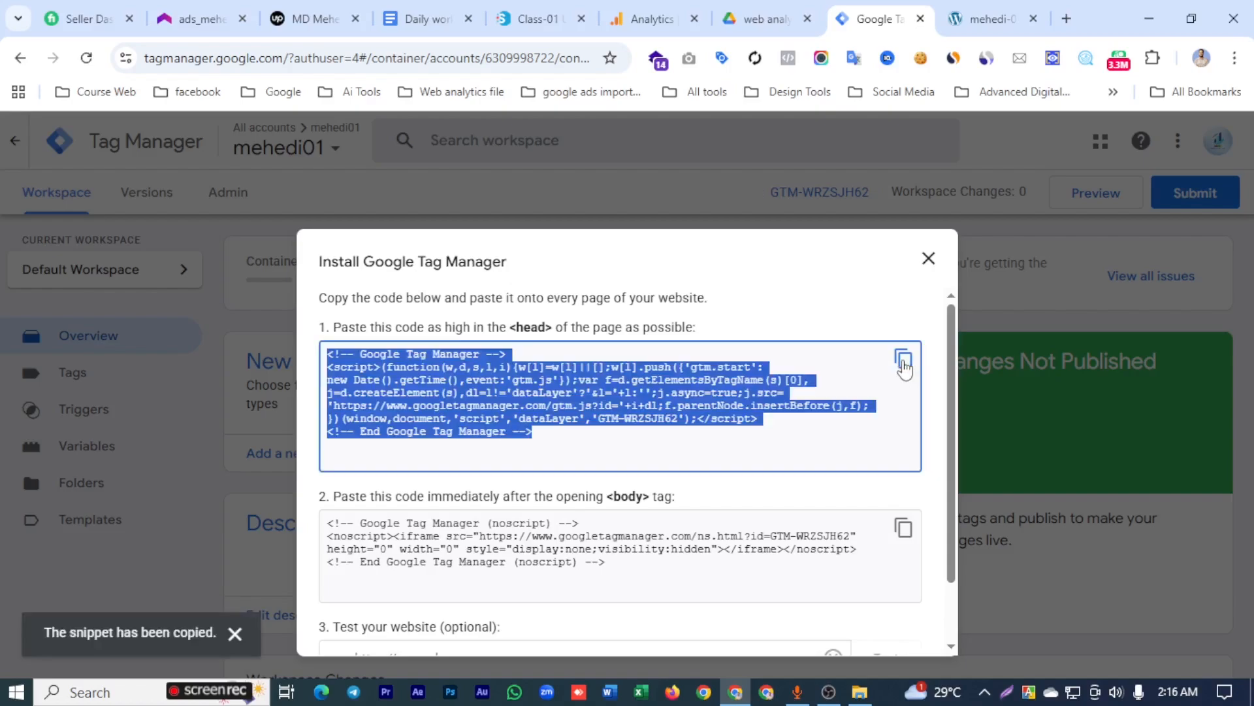
click(928, 258)
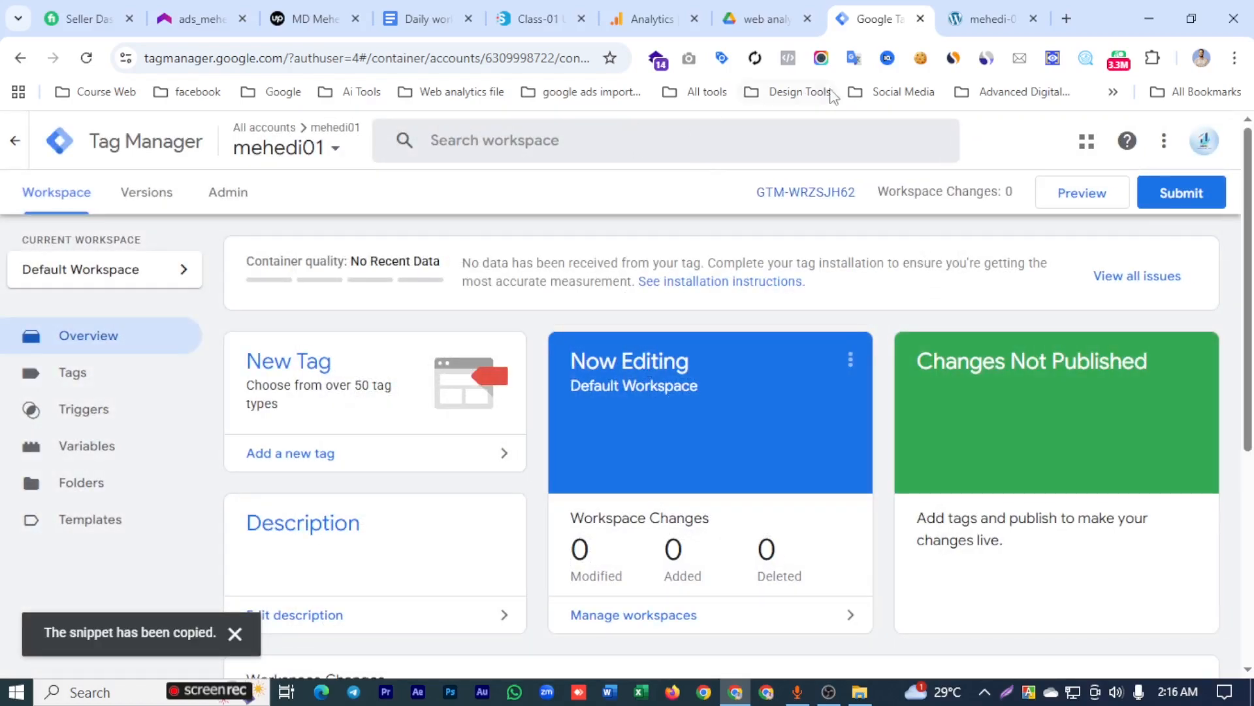
- Switch to the WordPress store site and open its wp-admin dashboard
click(983, 19)
click(376, 58)
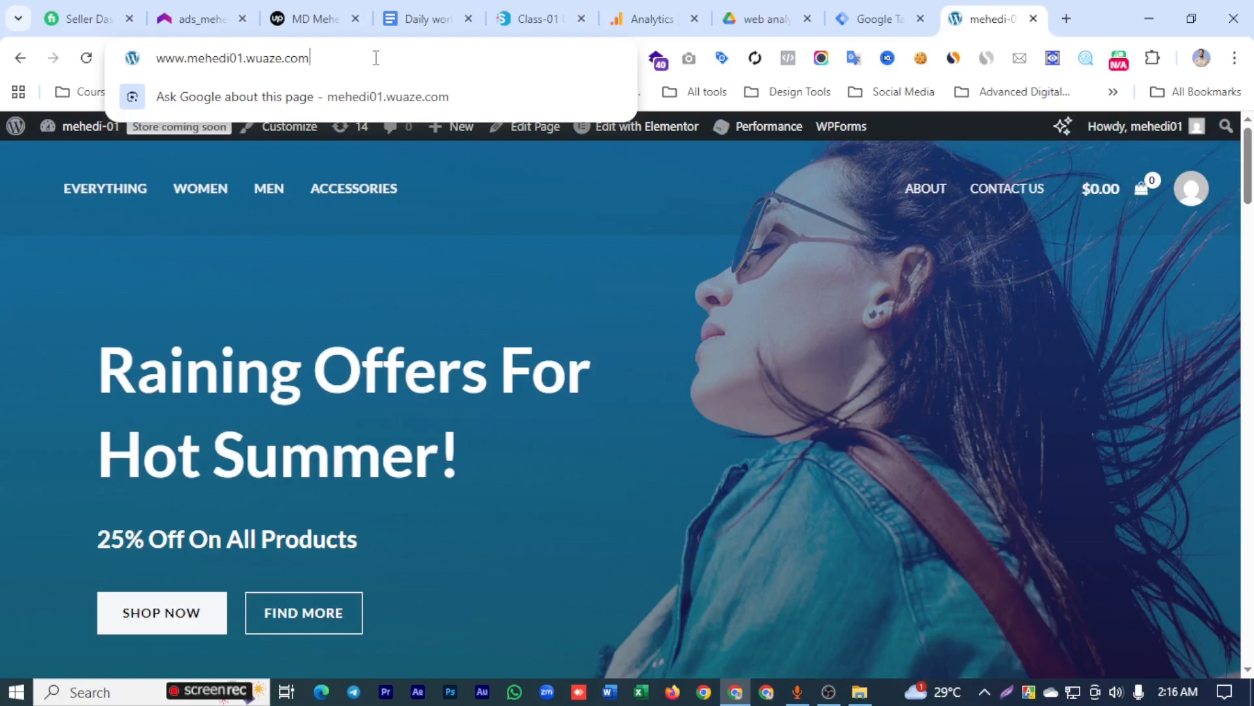
text(/)
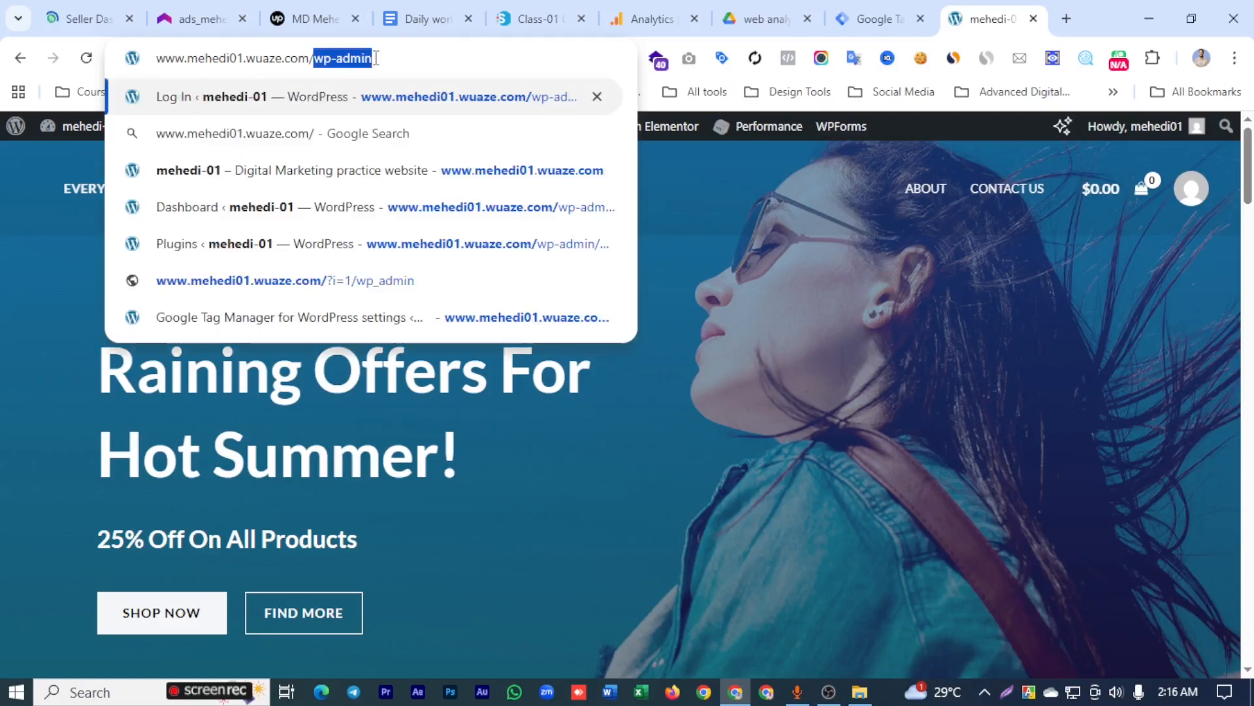
text(wp-)
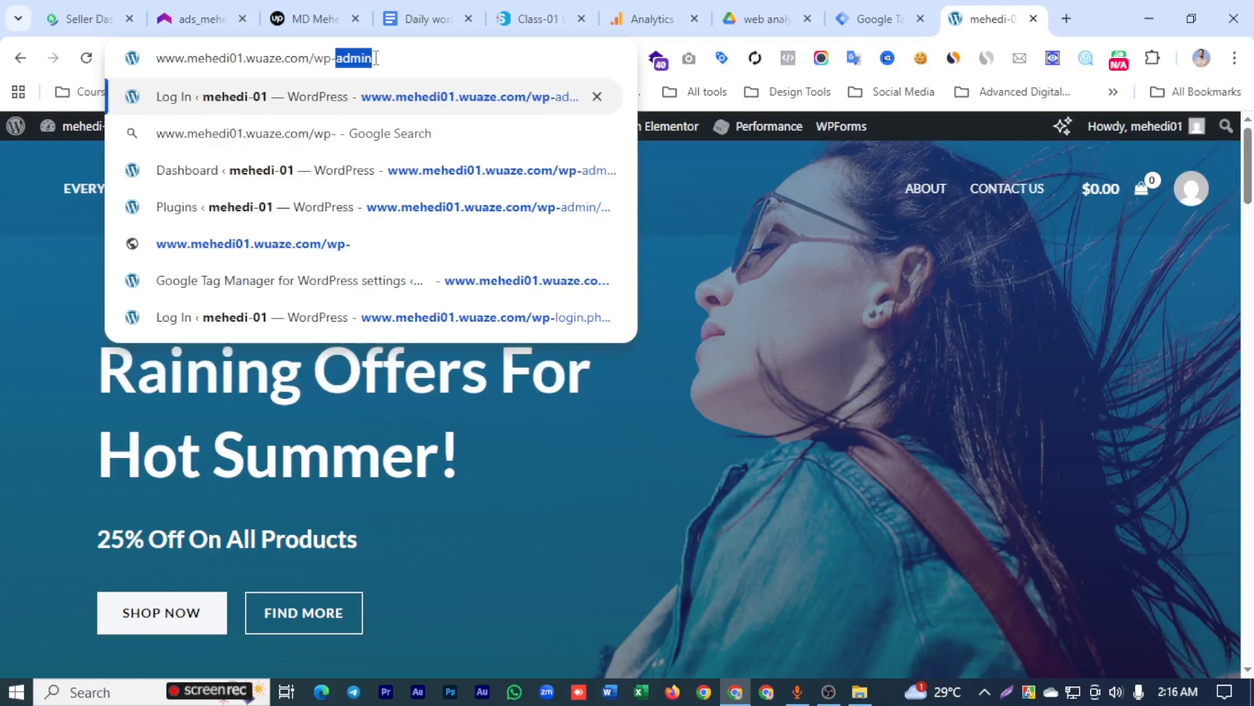
text(admin)
key(Return)
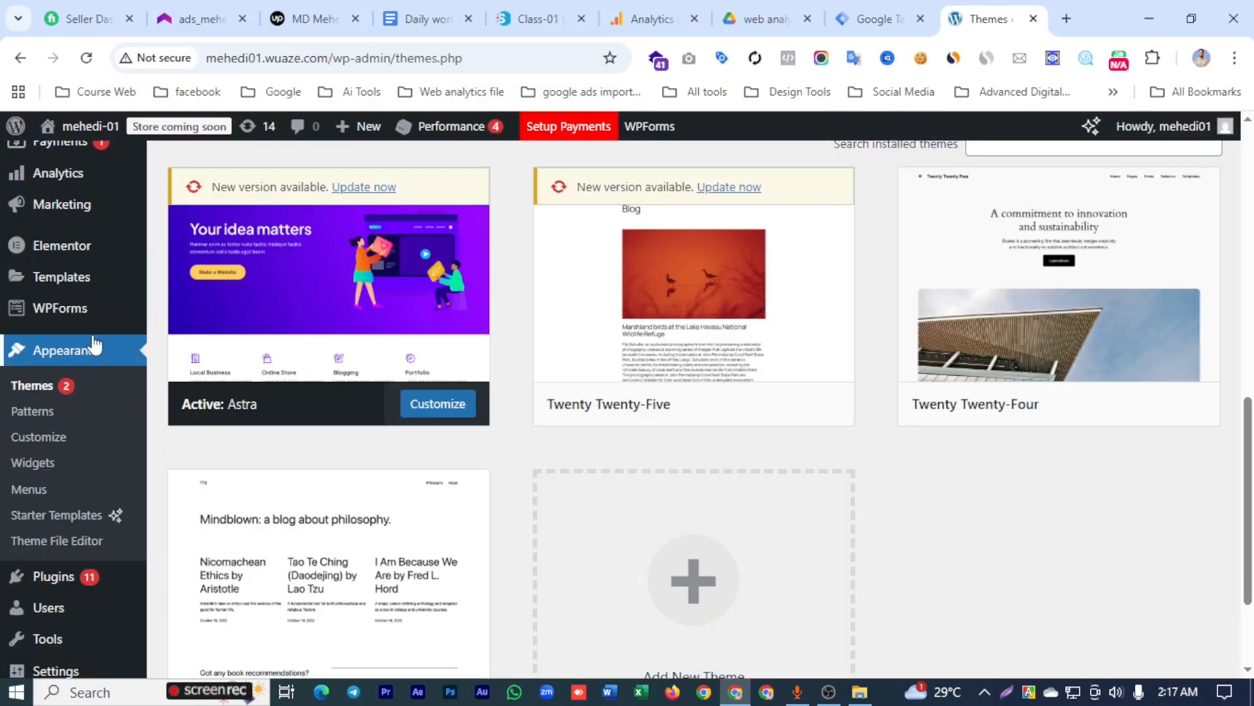
- Open the Astra theme's header.php in the Theme File Editor
click(60, 351)
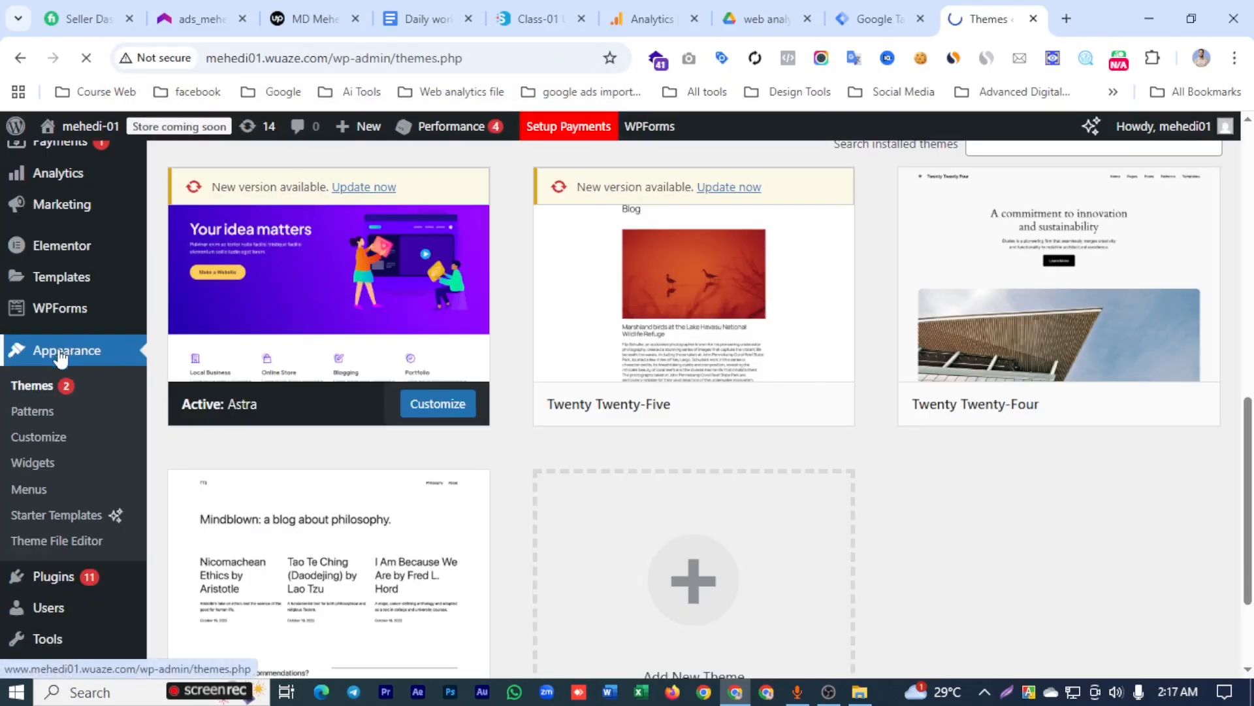
click(44, 543)
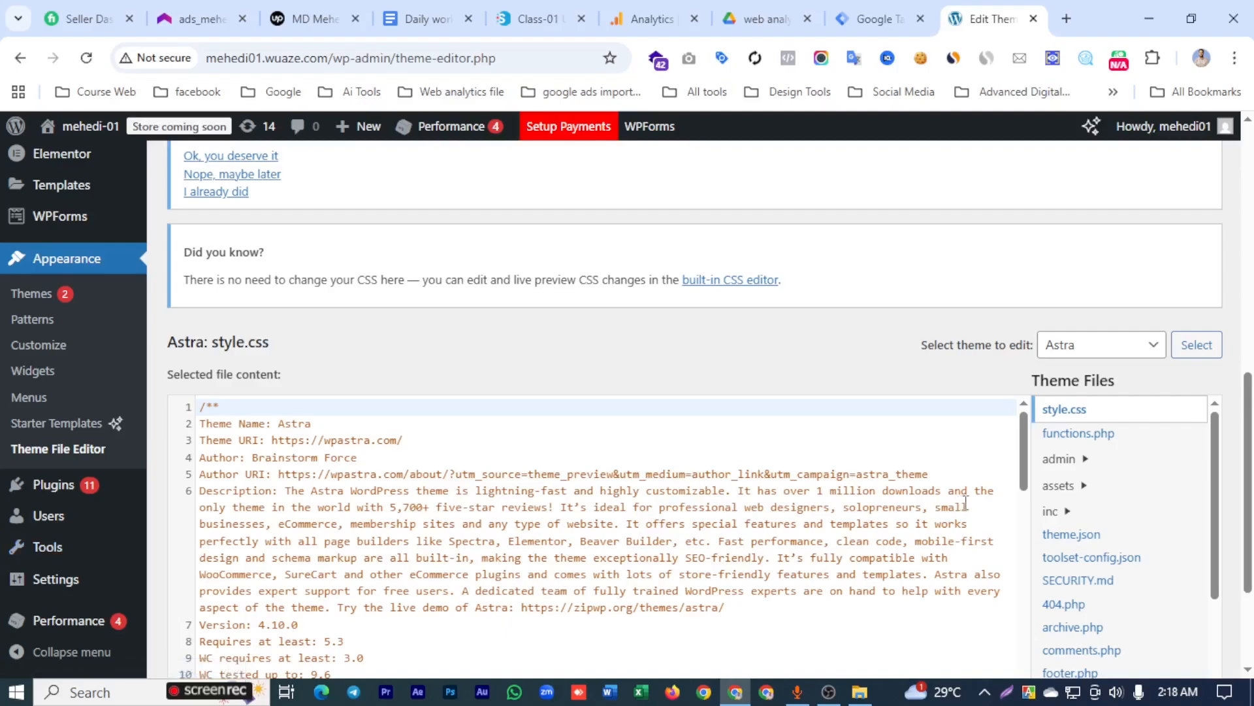
scroll(964, 503, down, 2)
scroll(1091, 578, down, 3)
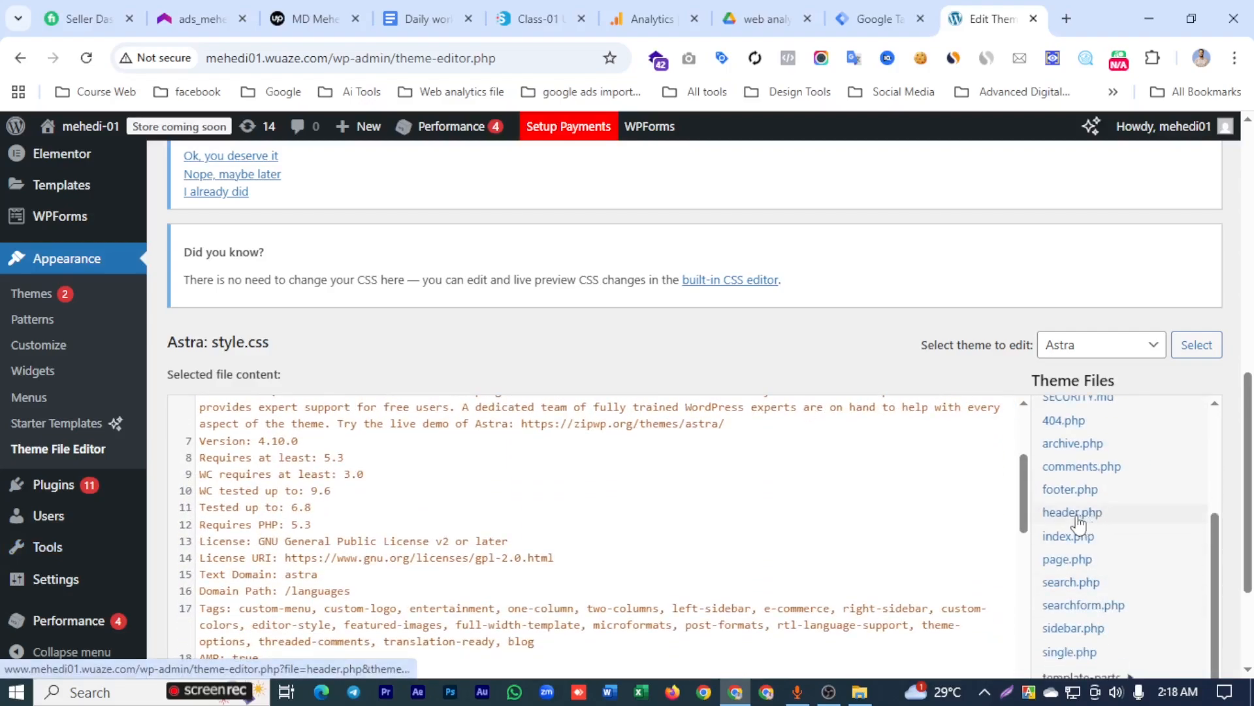
click(1077, 516)
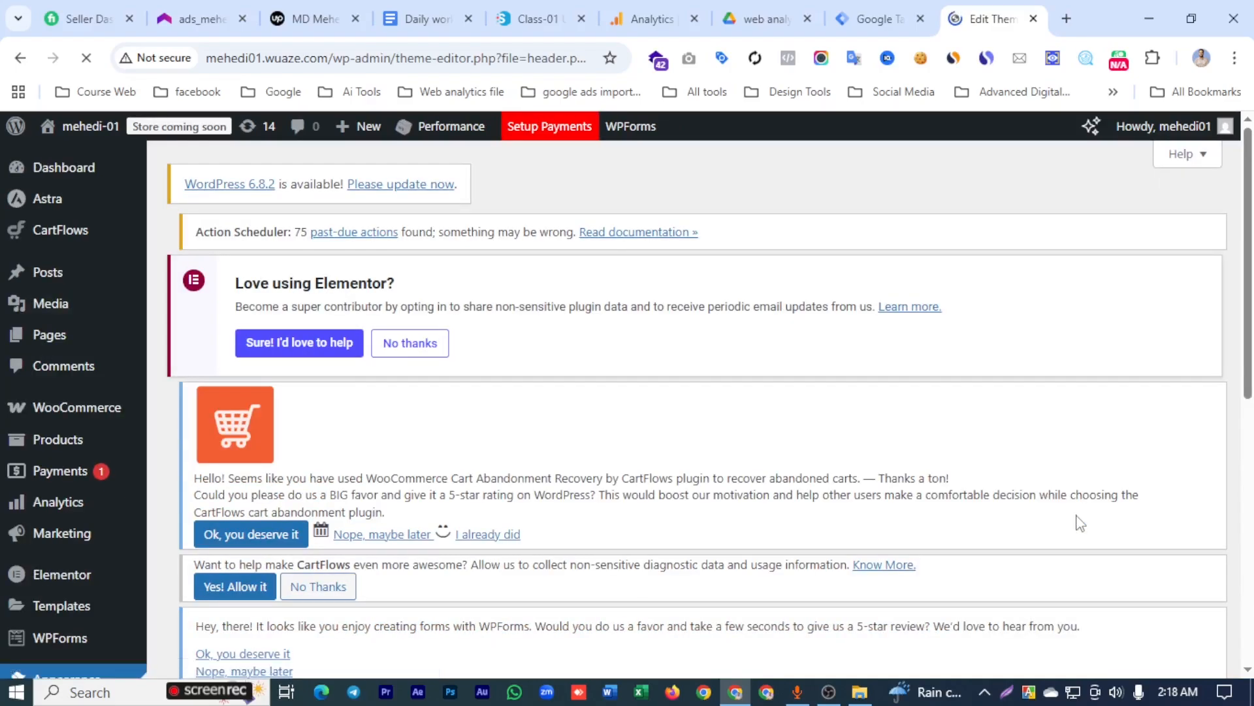
- Paste the copied Google Tag Manager snippet directly below the opening <head> tag in header.php, with a blank line above it
scroll(359, 457, up, 2)
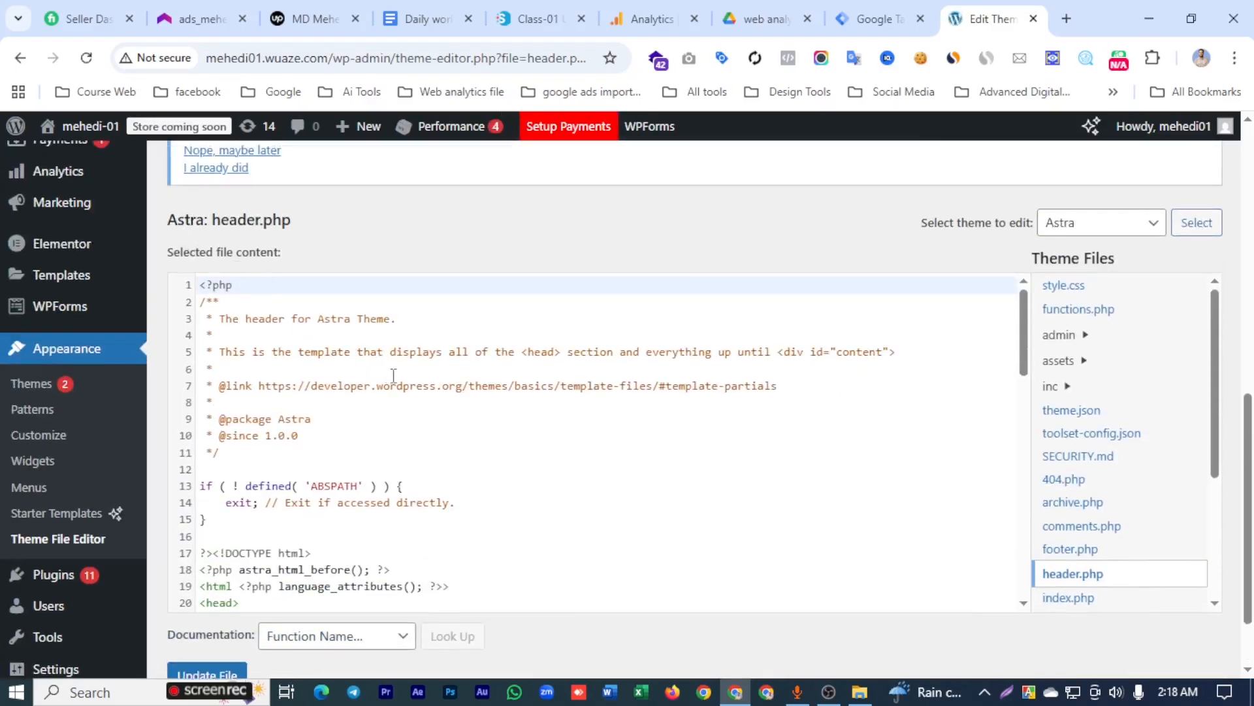
scroll(366, 473, down, 1)
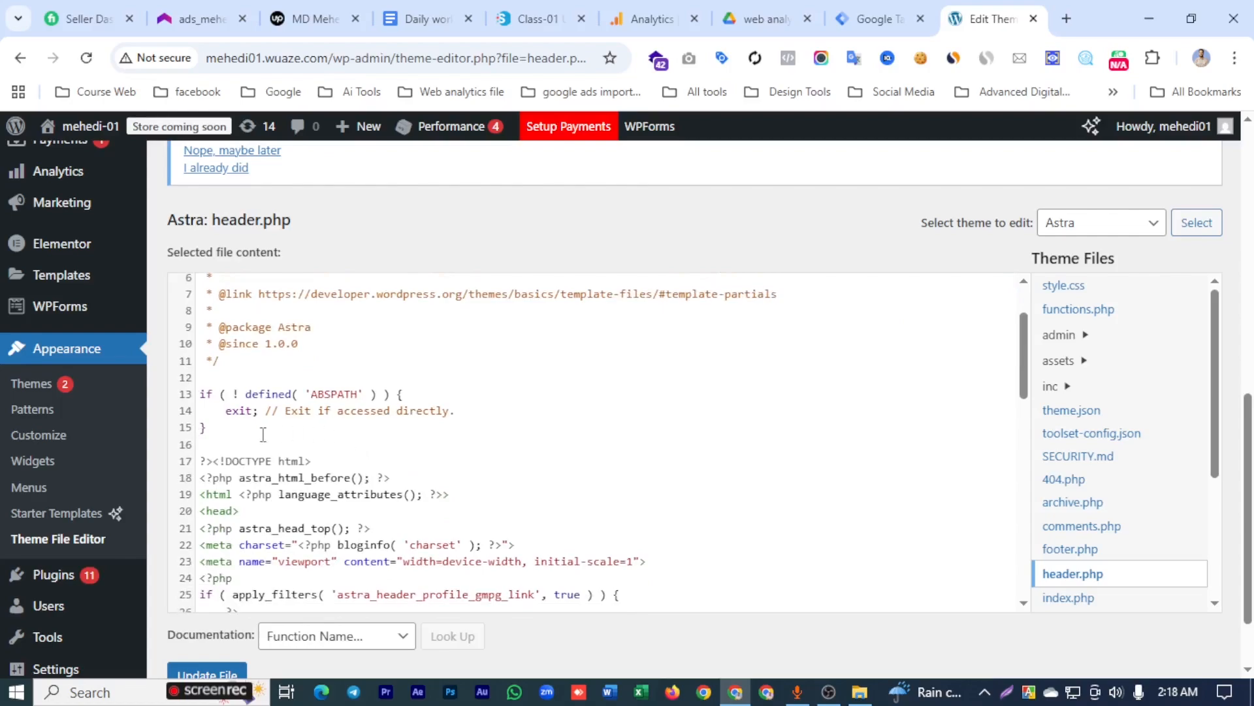
scroll(263, 434, down, 2)
click(253, 326)
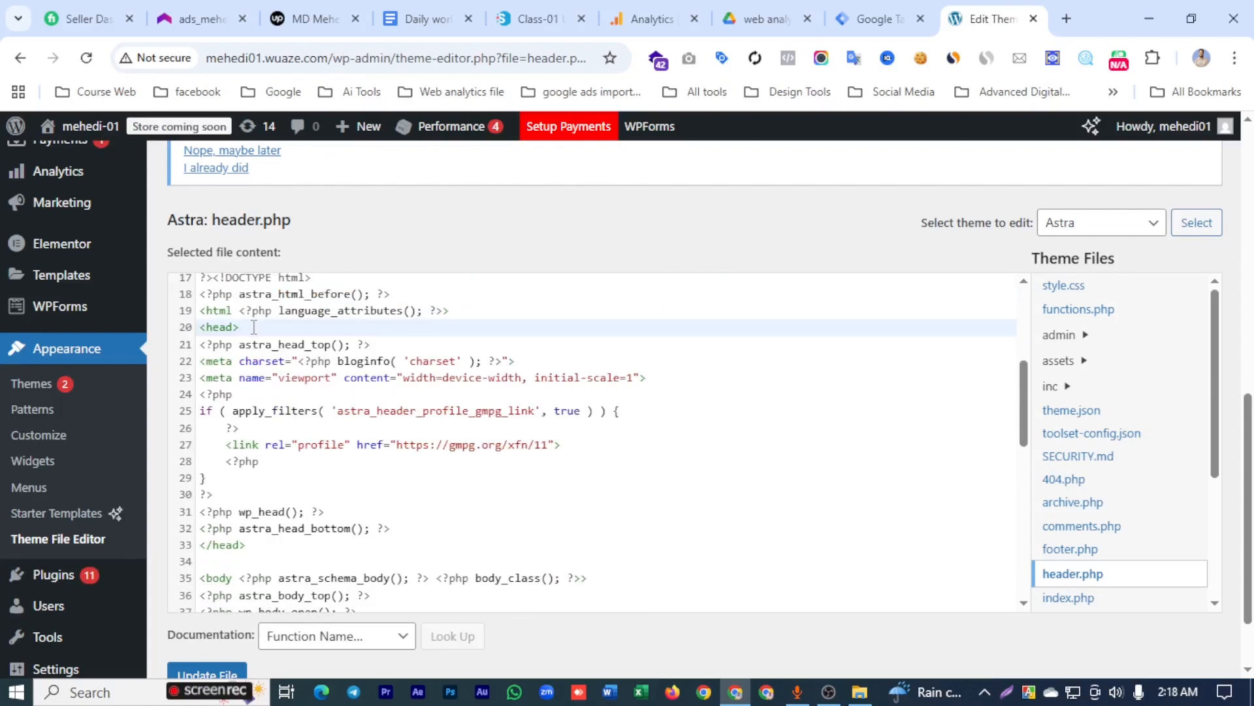
key(Return)
key(Return)
key(Return)
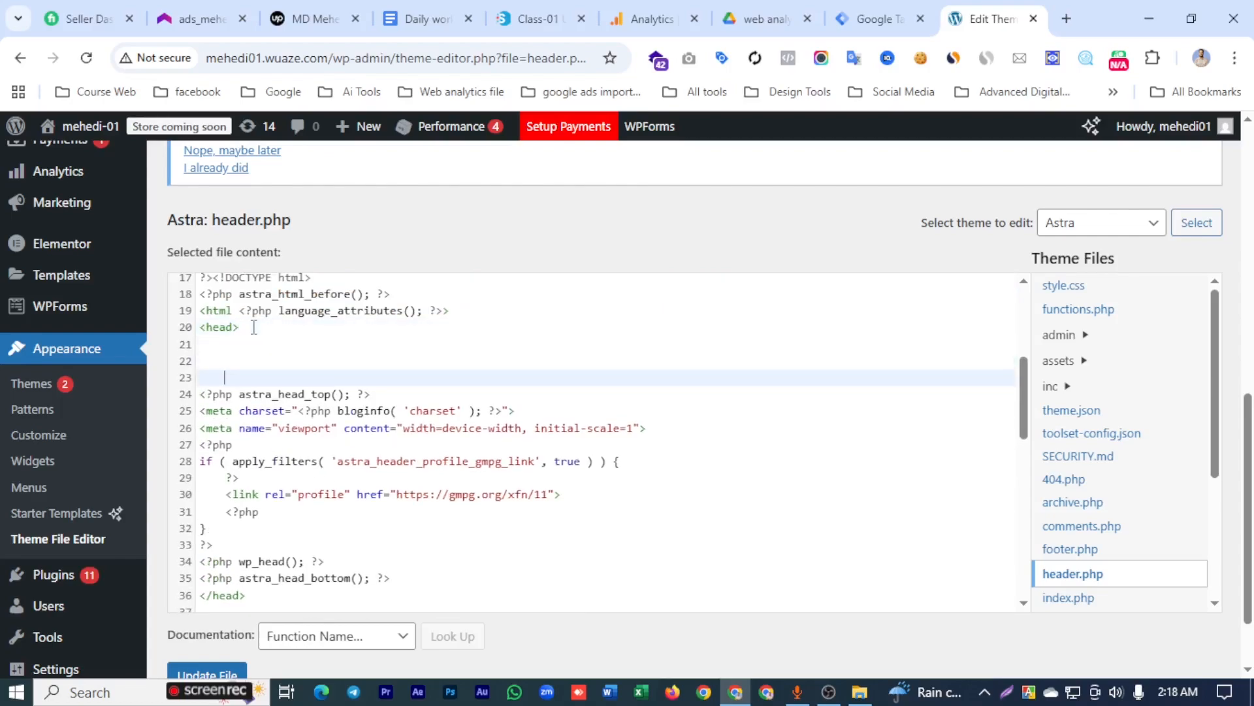
click(213, 351)
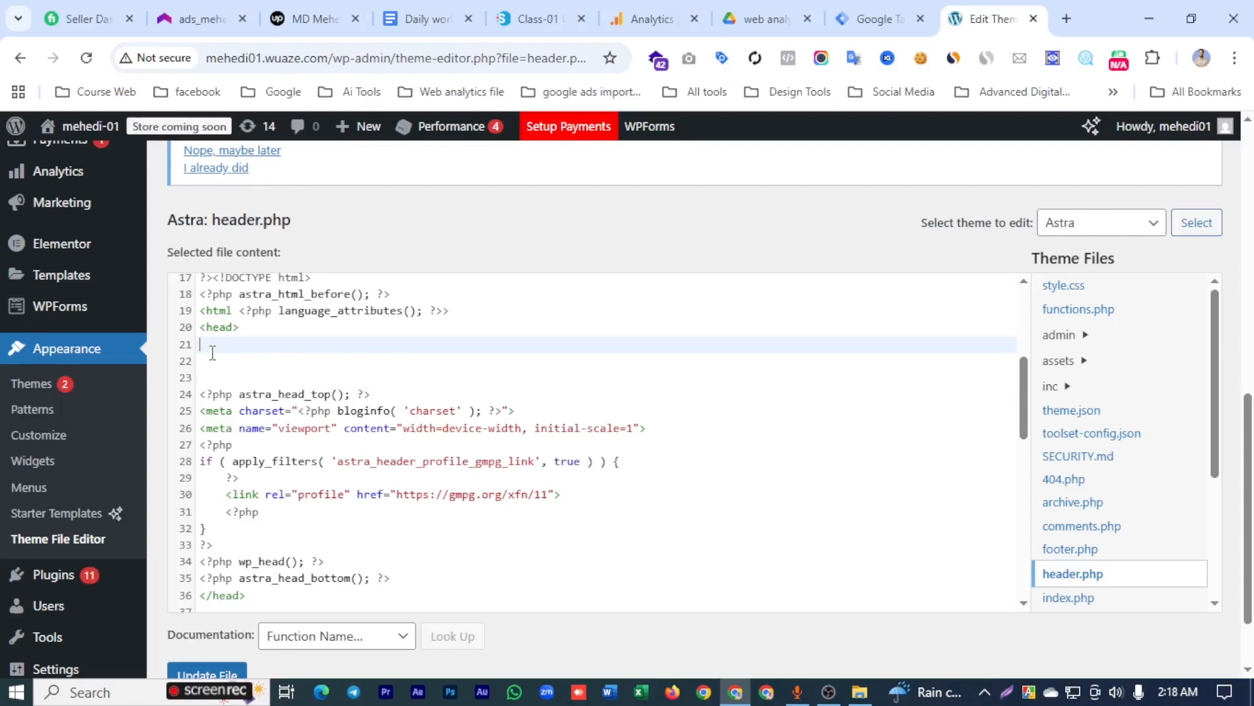
text(<!-- Google Tag Manager --> <script>(function(w,d,s,l,i){w[l]=w[l]||[];w[l].push({'gtm.start': new Date().getTime(),event:'gtm.js'});var f=d.getElementsByTagName(s)[0], j=d.createElement(s),dl=l!='dataLayer'?'&l='+l:'';j.async=true;j.src= 'https://www.googletagmanager.com/gtm.js?id='+i+dl;f.parentNode.insertBefore(j,f); })(window,document,'script','dataLayer','GTM-WRZSJH62');</script> <!-- End Google Tag Manager -->)
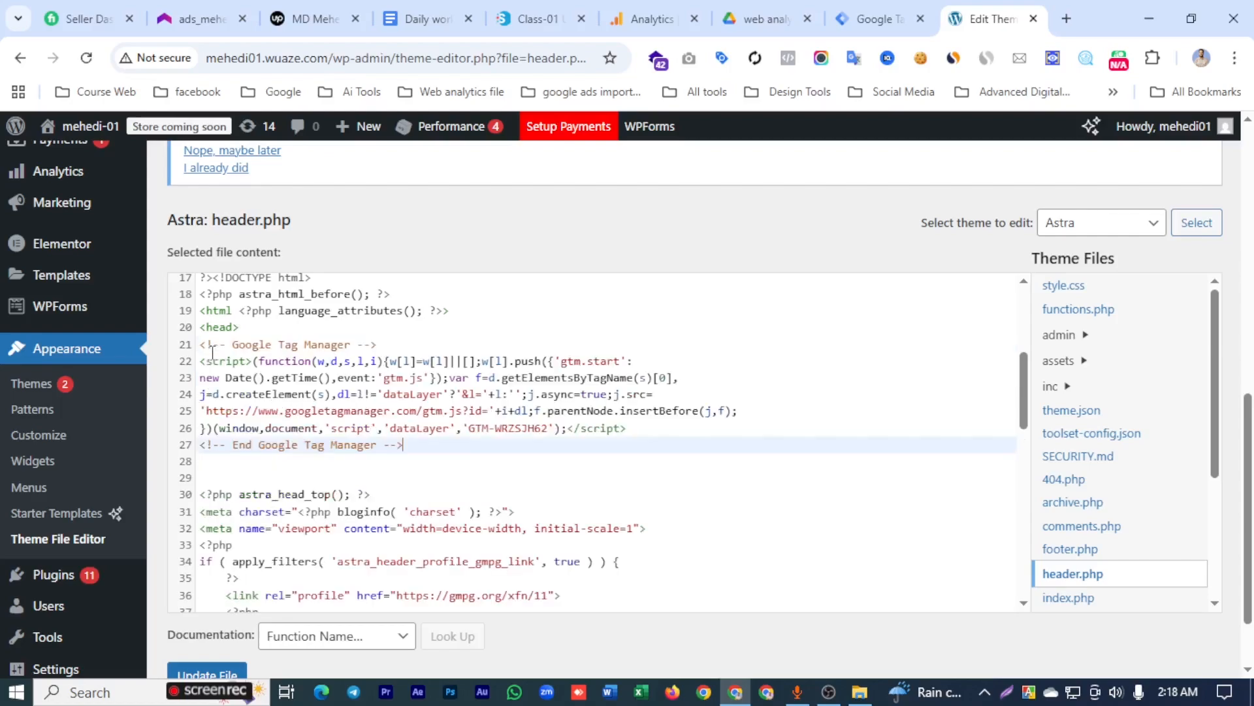
click(266, 326)
key(Return)
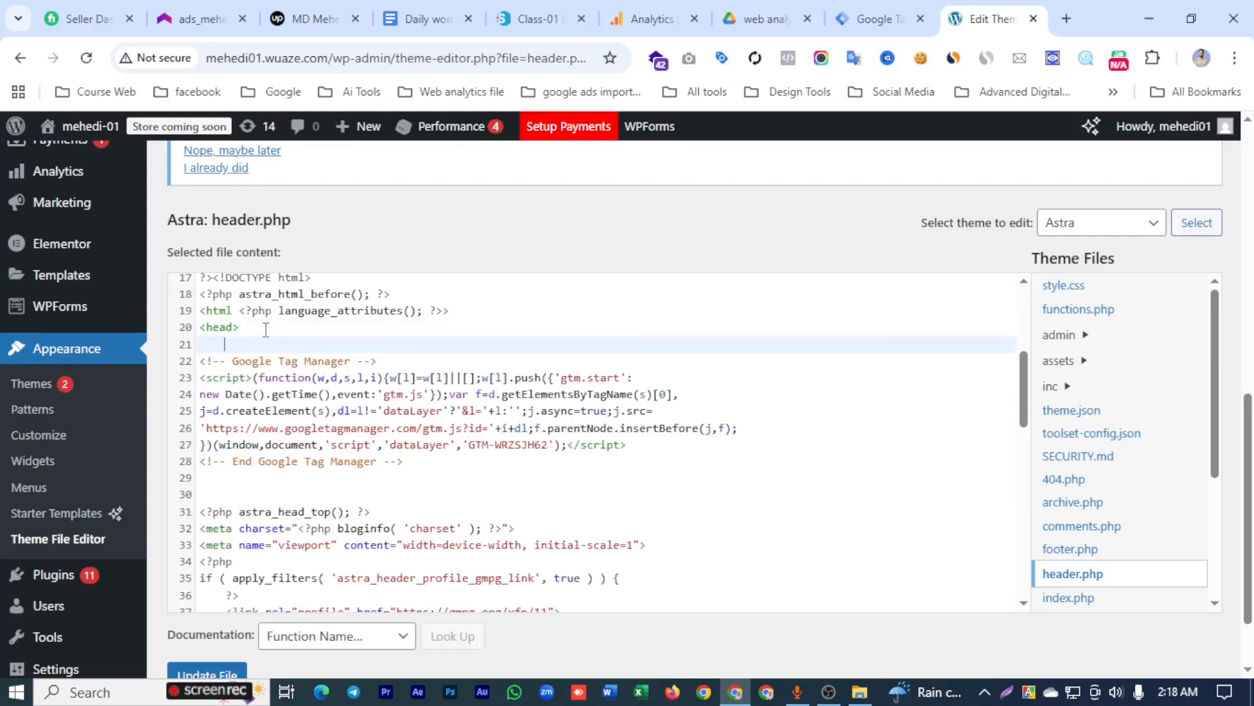
- Try to update the theme's header.php file with the inserted snippet
click(222, 491)
scroll(526, 454, down, 10)
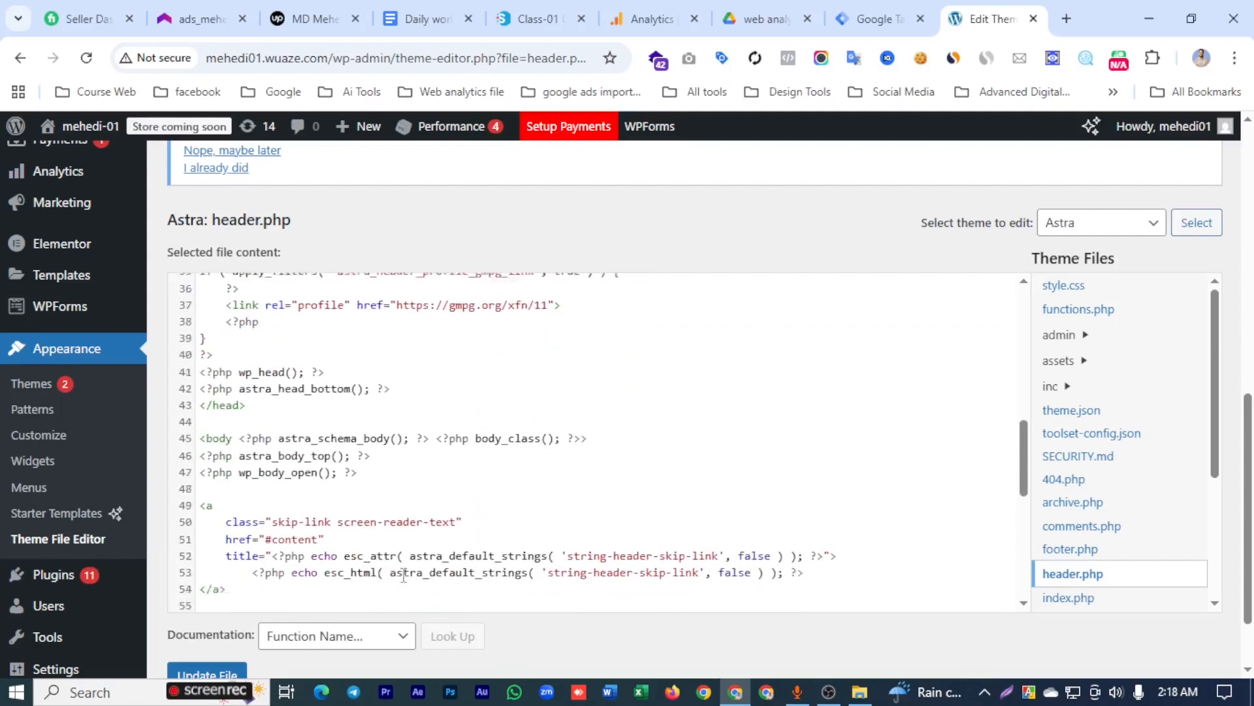
scroll(216, 676, down, 2)
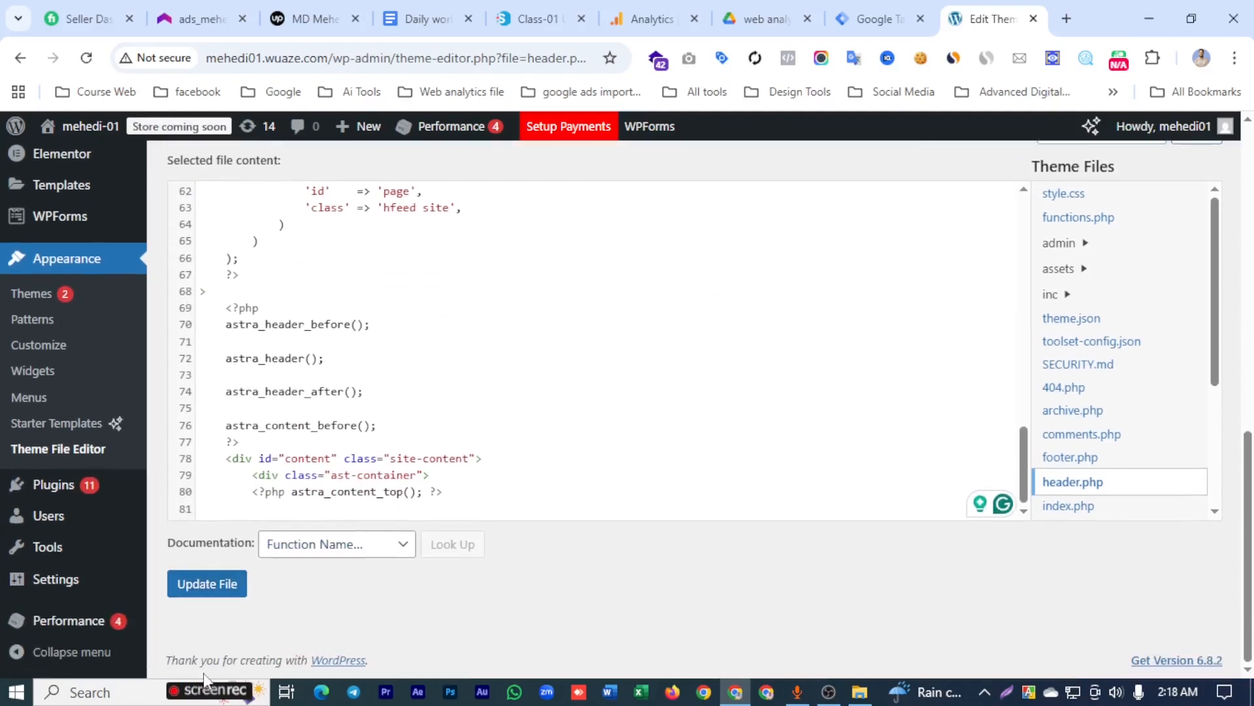
click(209, 589)
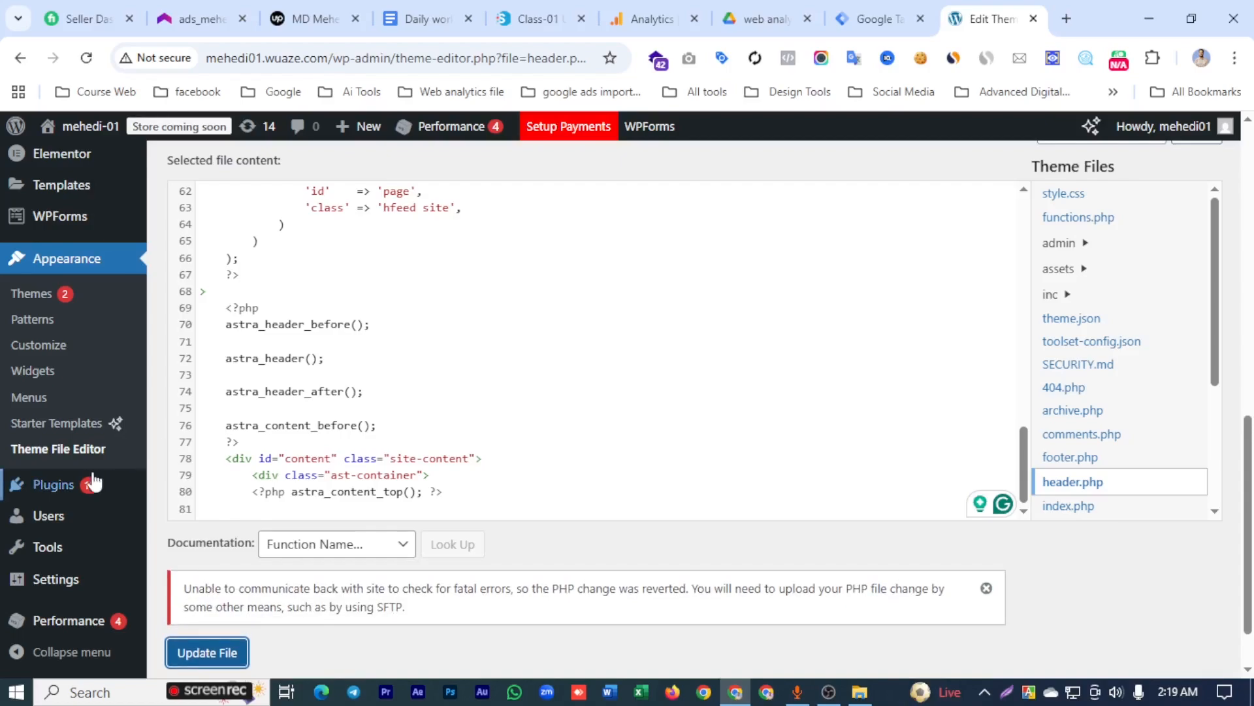
- Search the WordPress plugin directory for gtm4wp, then install and activate the GTM4WP plugin
click(83, 484)
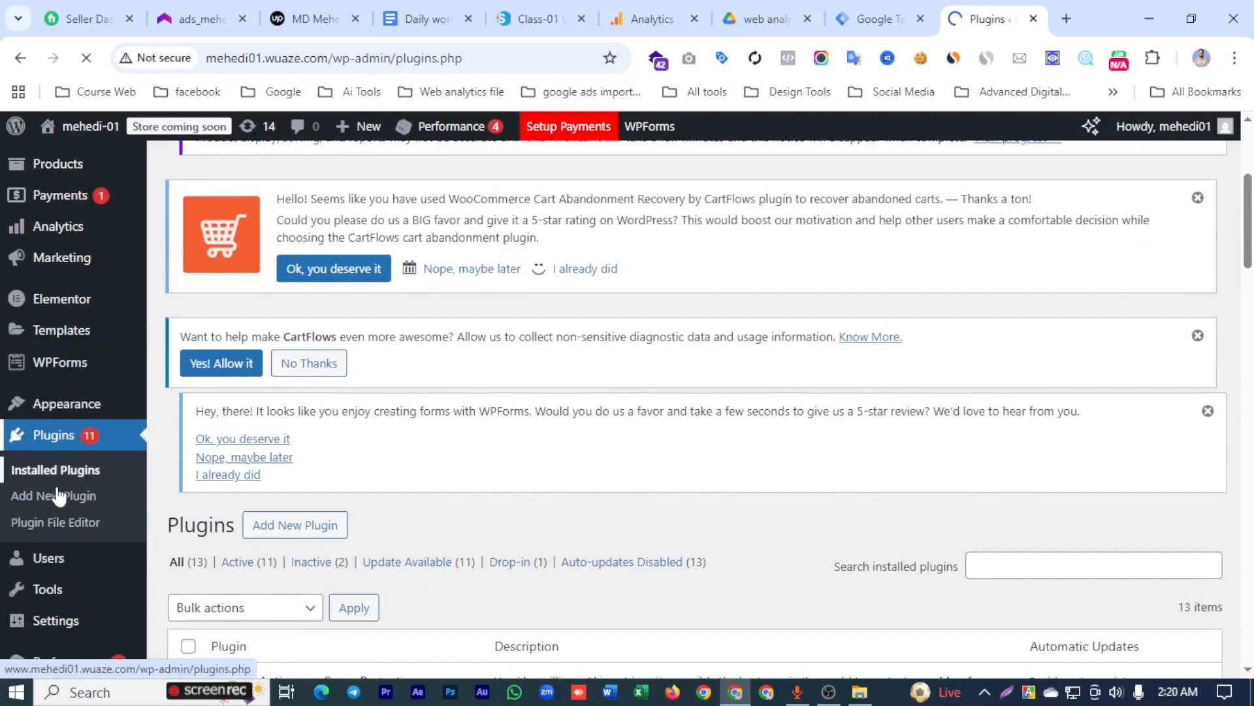
click(58, 499)
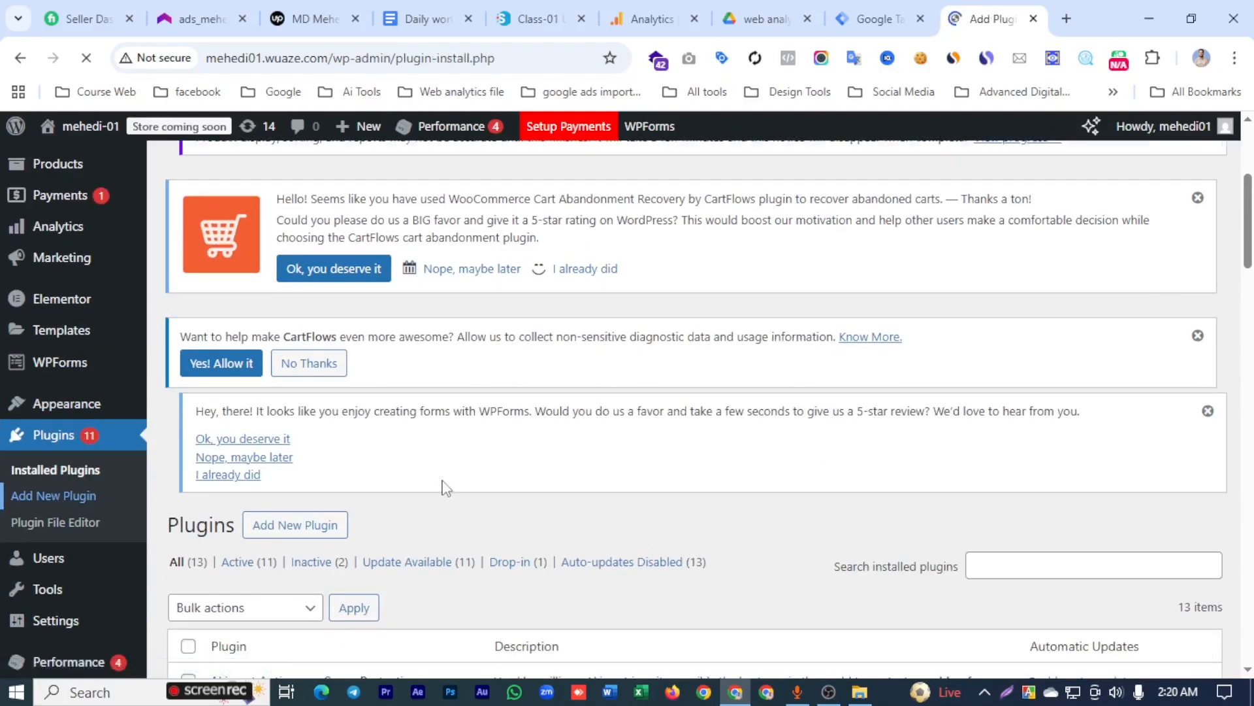
scroll(495, 433, down, 4)
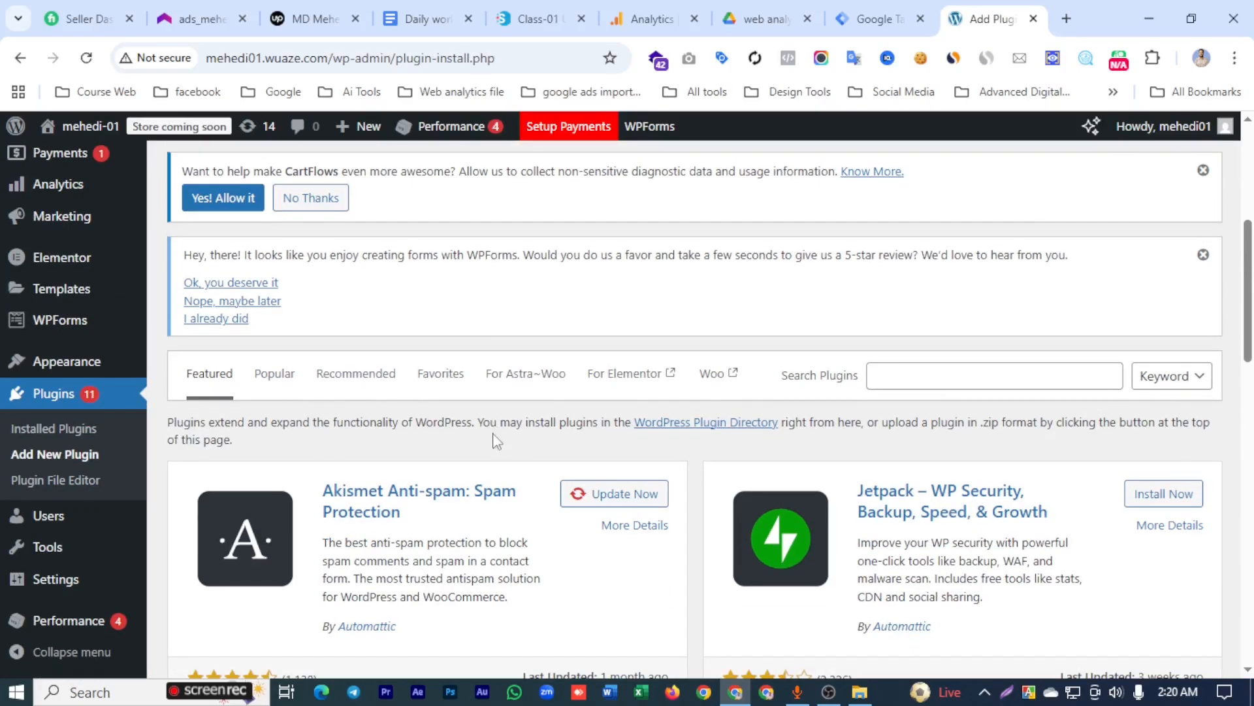
scroll(493, 433, up, 3)
scroll(496, 441, down, 4)
click(1008, 372)
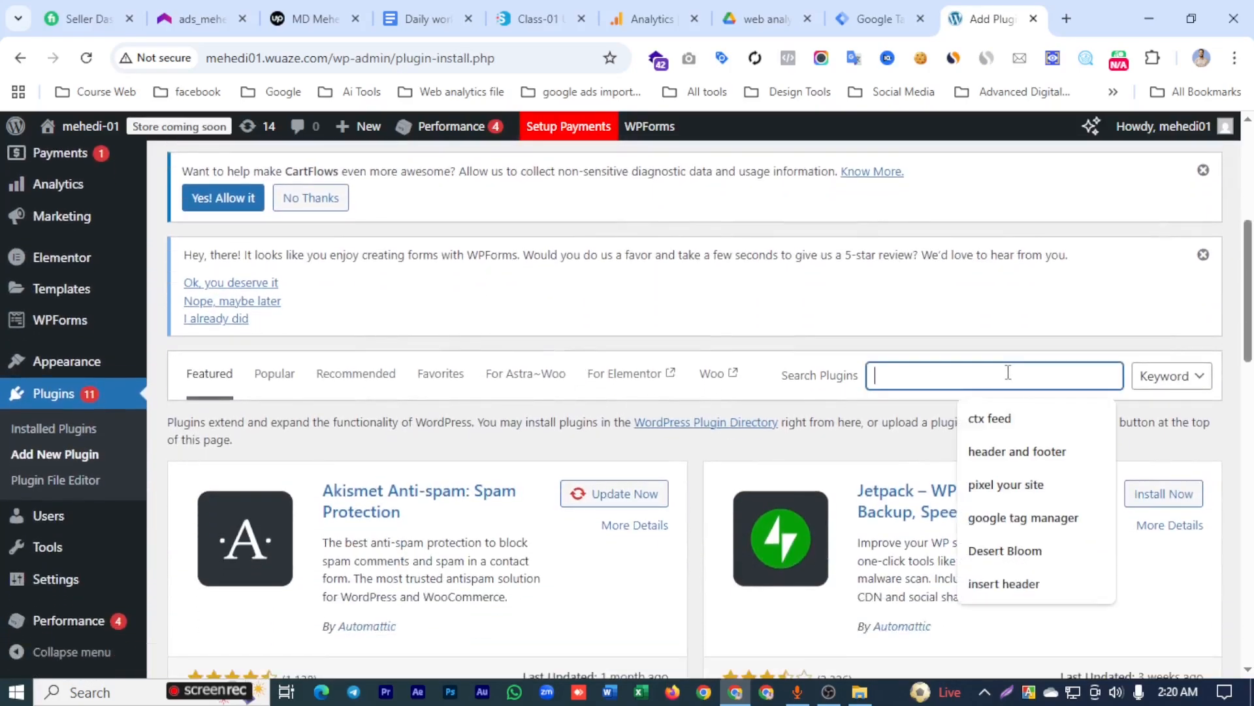
text(gtm4wp)
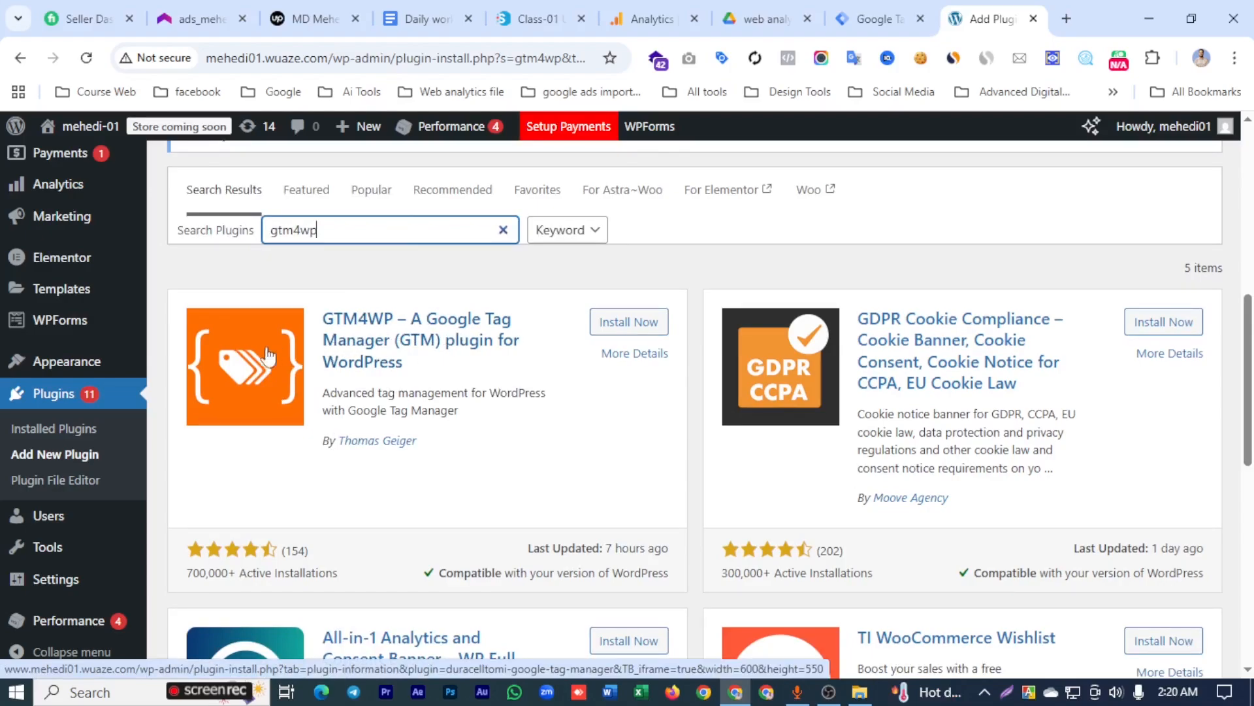
click(644, 335)
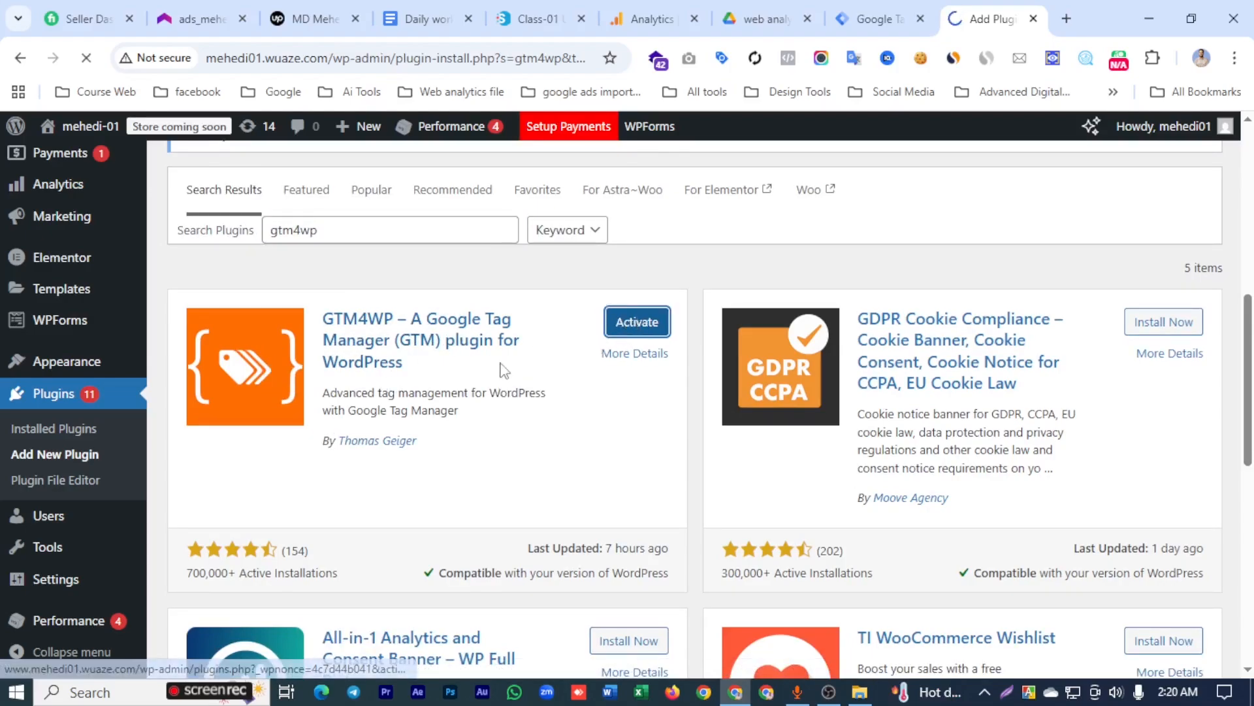
- Open the GTM4WP plugin's settings from the installed plugins list and go to the Google Tag Manager ID field
scroll(396, 456, down, 5)
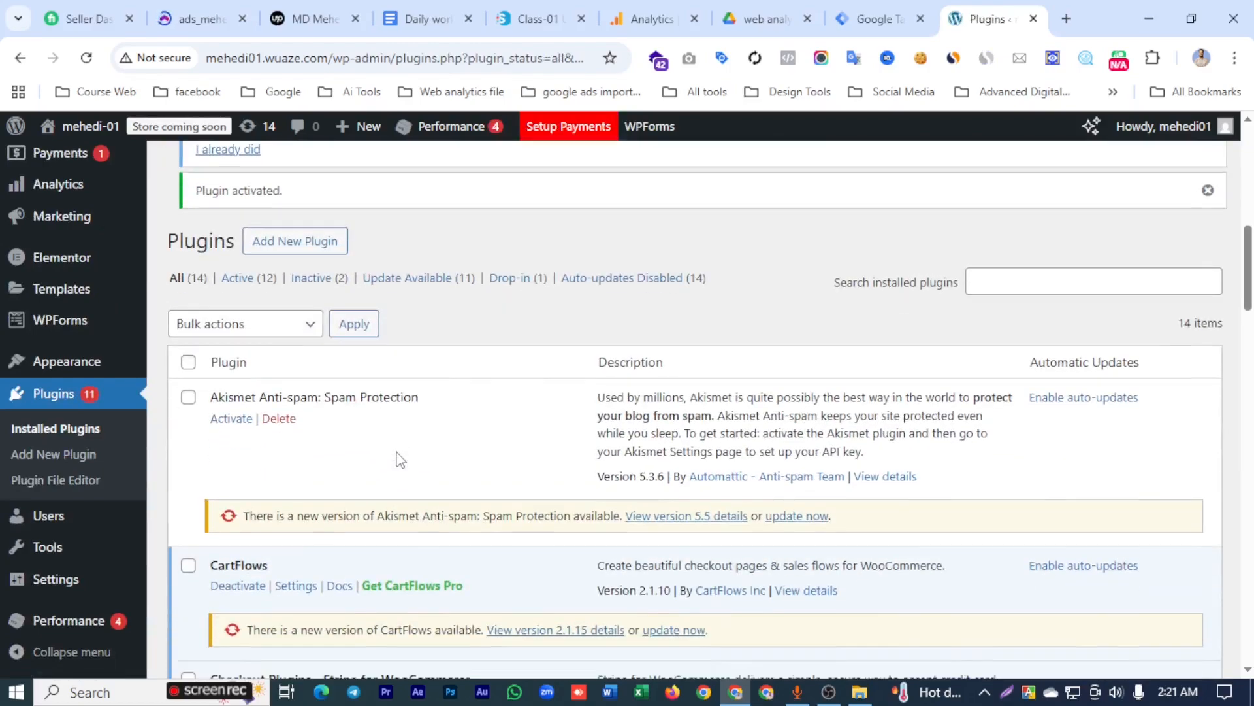
scroll(290, 460, down, 4)
scroll(287, 459, down, 3)
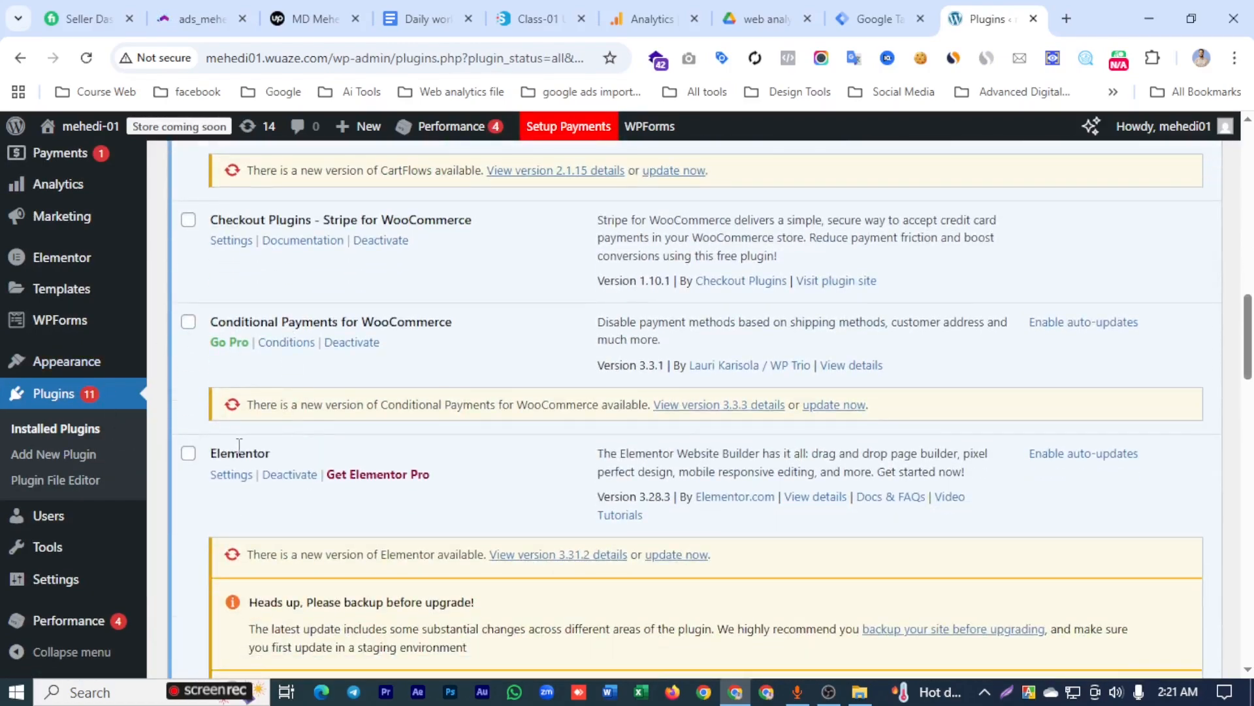
scroll(247, 448, down, 8)
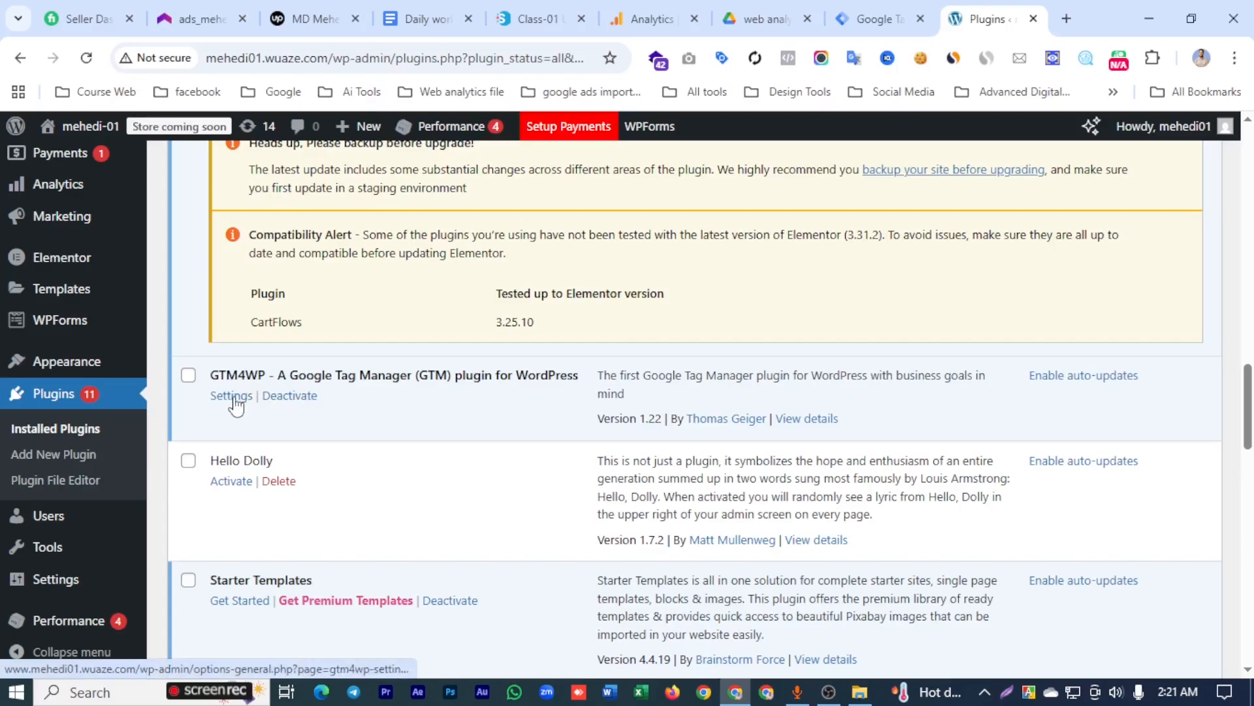
click(233, 396)
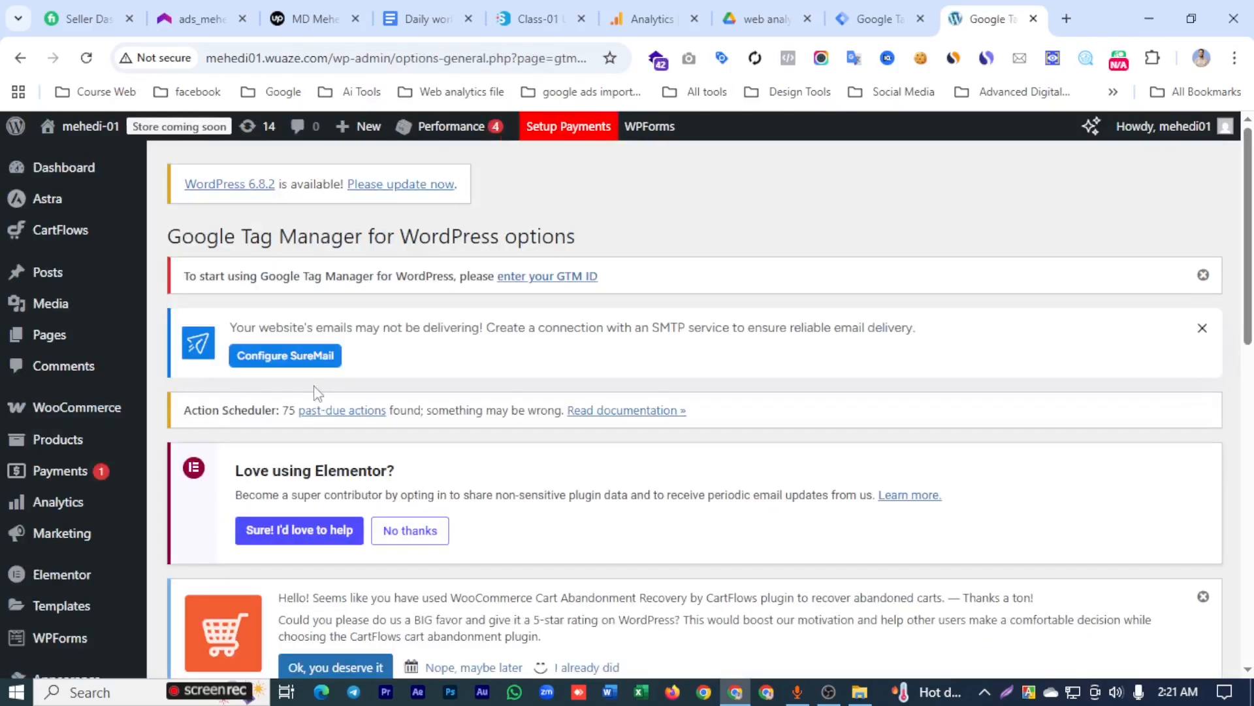
scroll(320, 384, down, 4)
scroll(320, 384, down, 6)
click(437, 348)
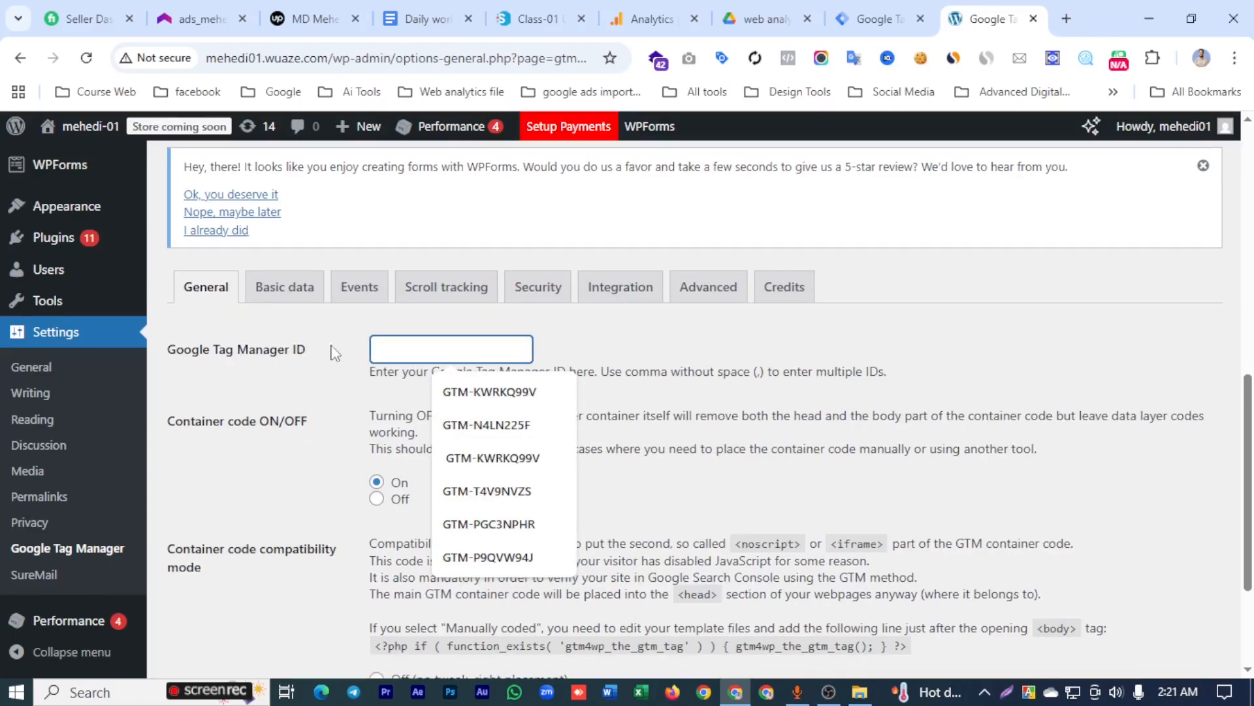
- Switch to Google Tag Manager and copy the container ID GTM-WRZSJH62 from the <head> installation snippet
click(875, 18)
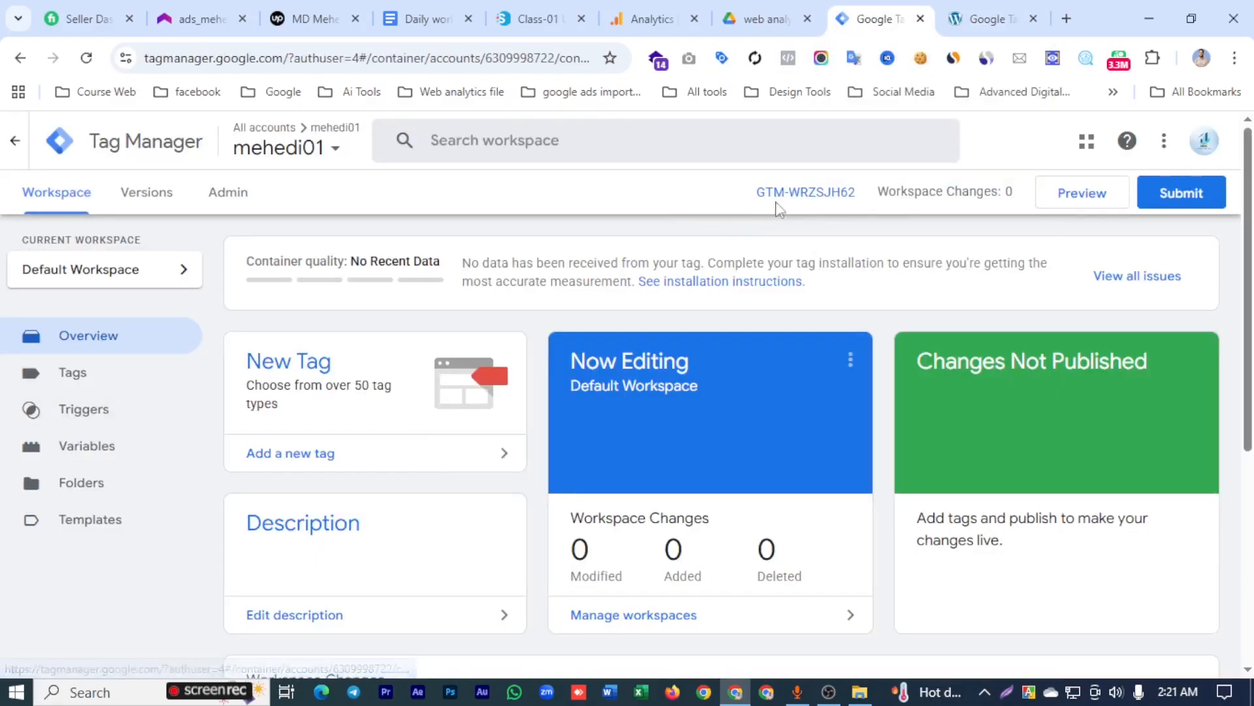
click(810, 192)
click(600, 421)
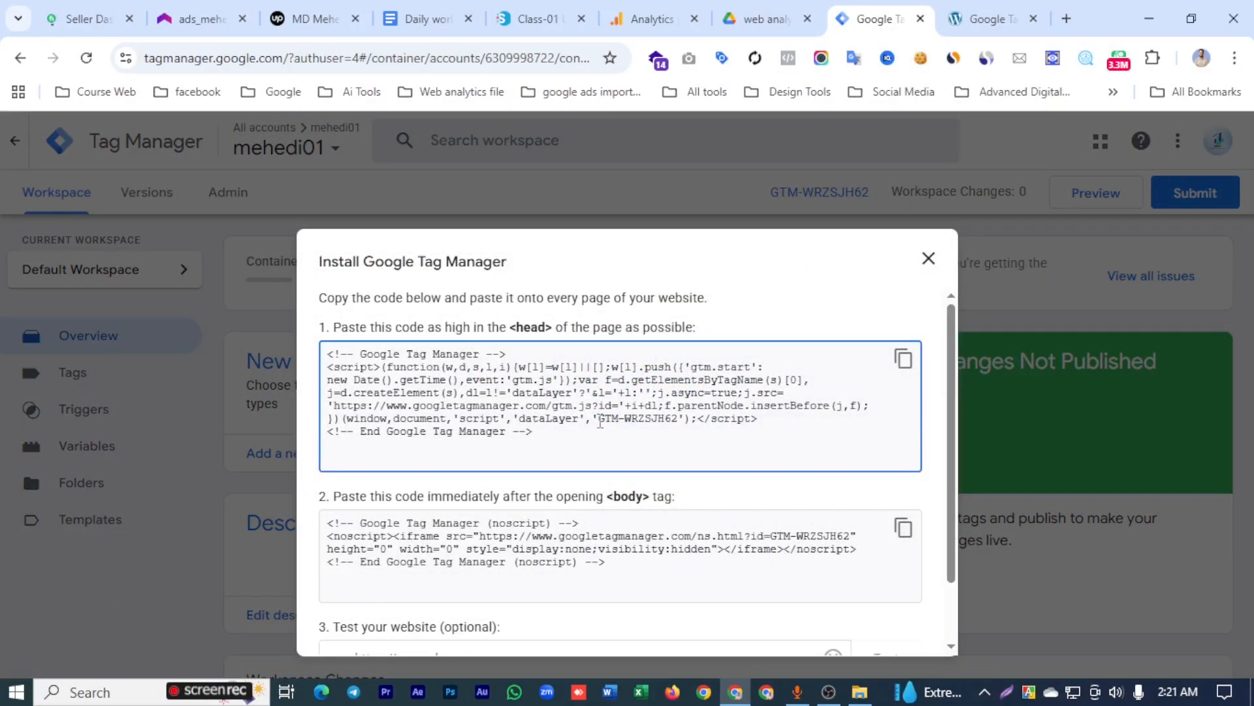
drag(599, 421, 664, 423)
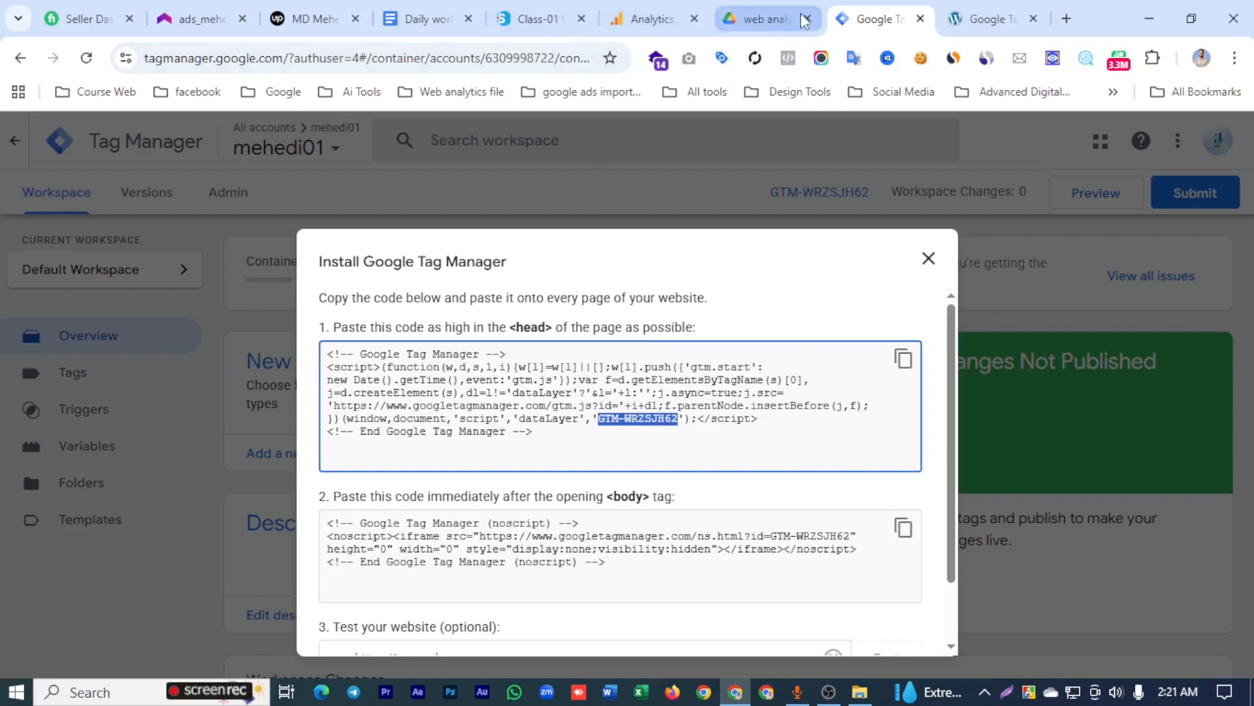
- Return to the WordPress plugin settings, set the Google Tag Manager ID to GTM-WRZSJH62, and save the changes
click(986, 19)
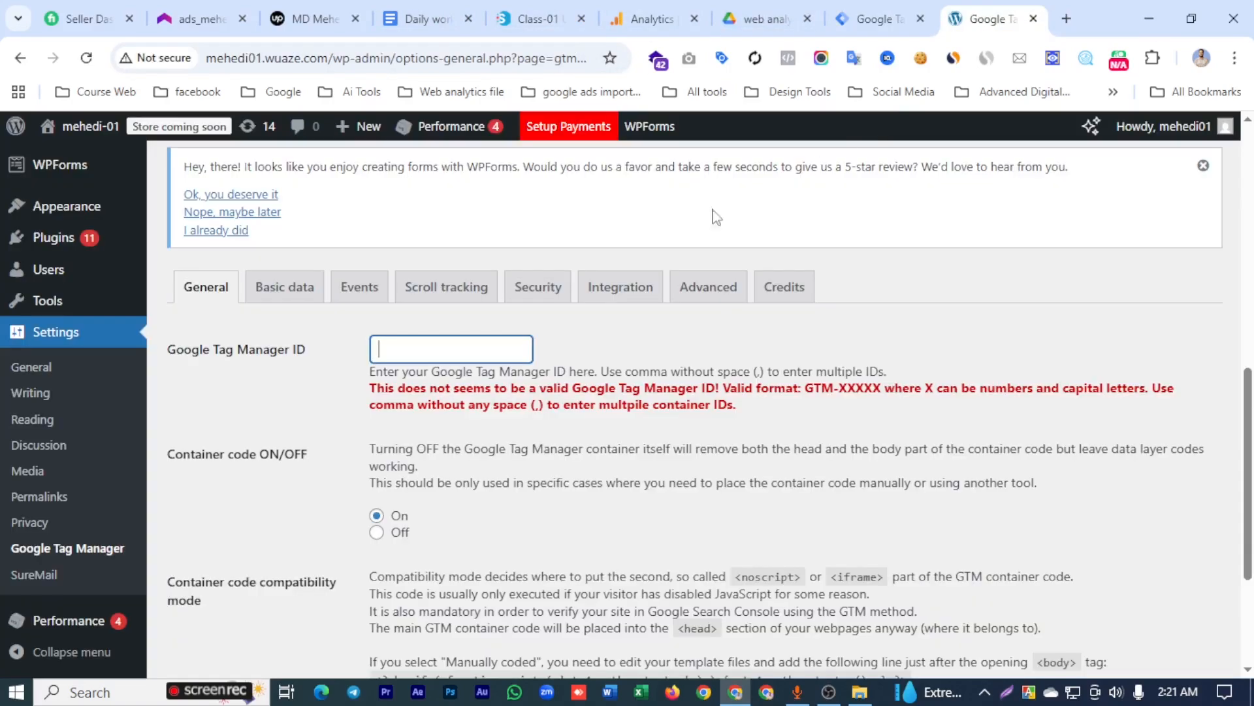
click(459, 351)
text(GTM-WRZSJH62)
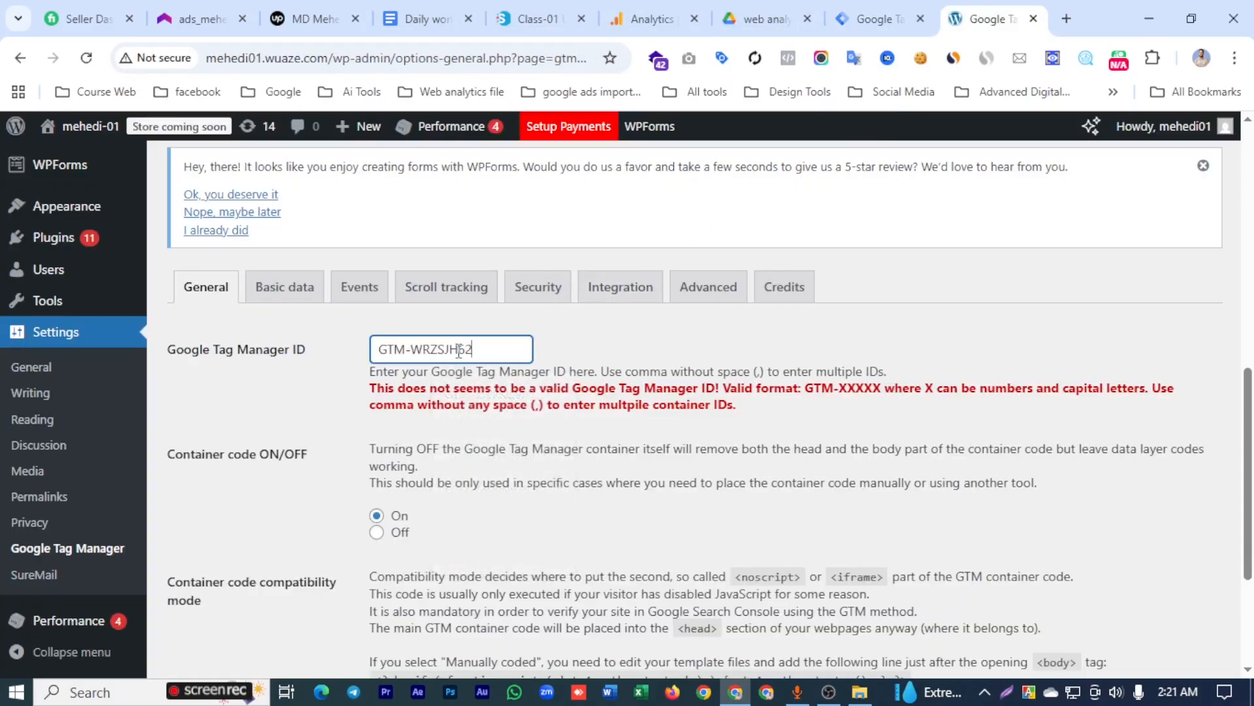
scroll(431, 543, down, 3)
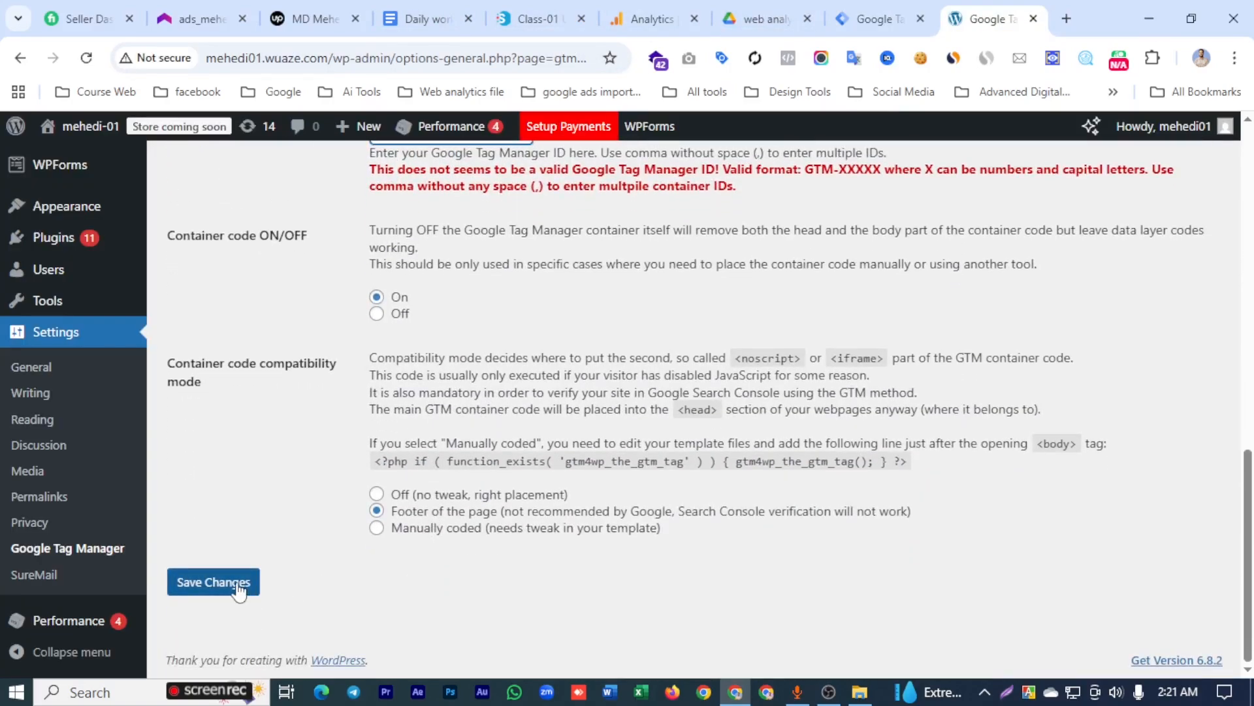
click(234, 586)
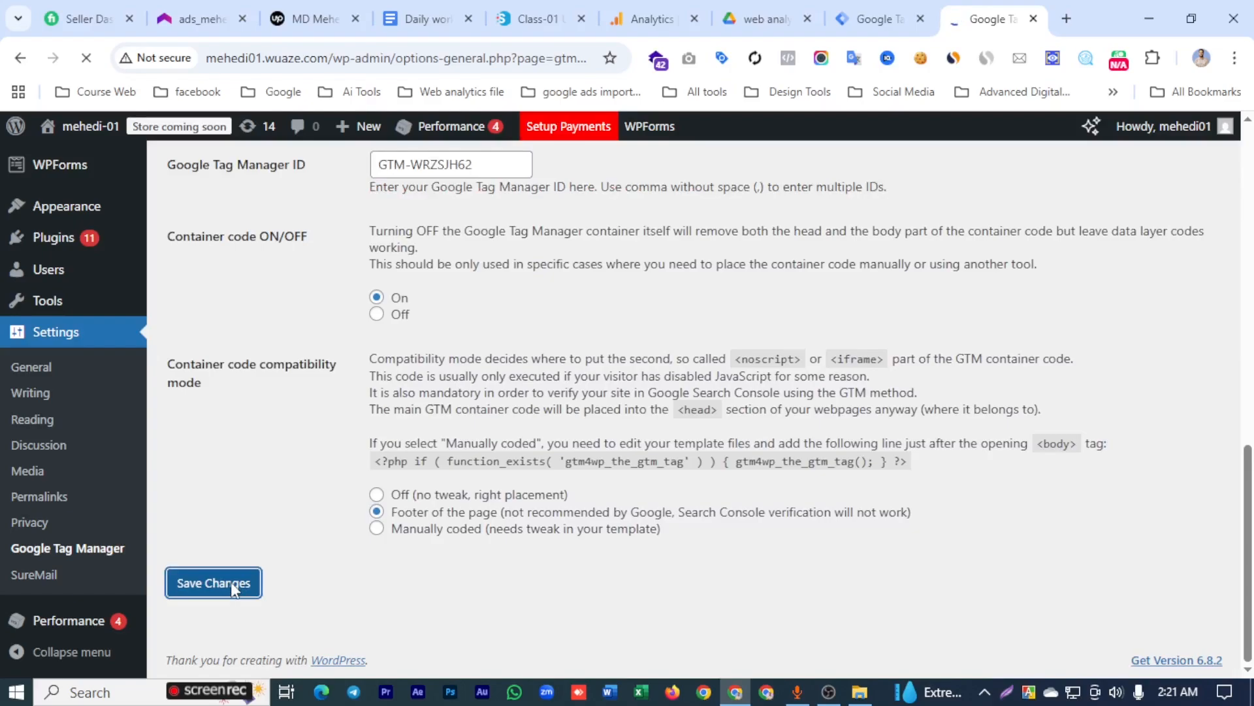
- Set the container code option to On and save the plugin settings
scroll(294, 573, down, 10)
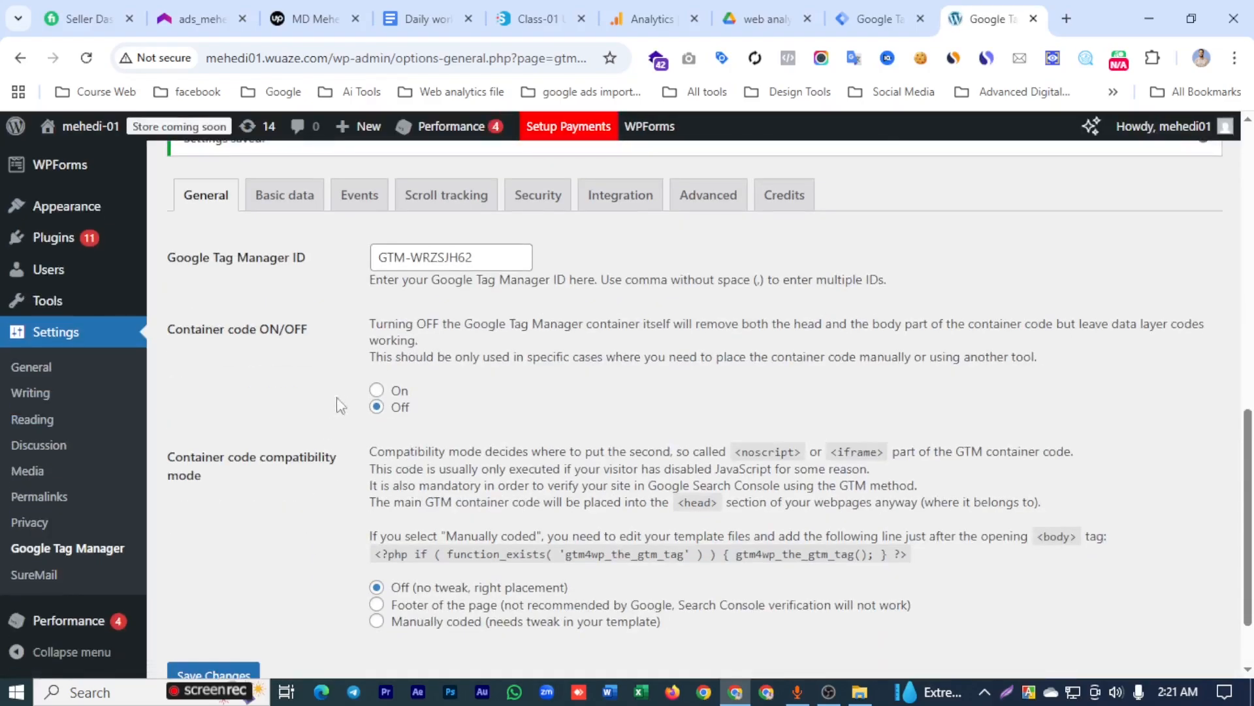
click(377, 390)
scroll(366, 458, down, 2)
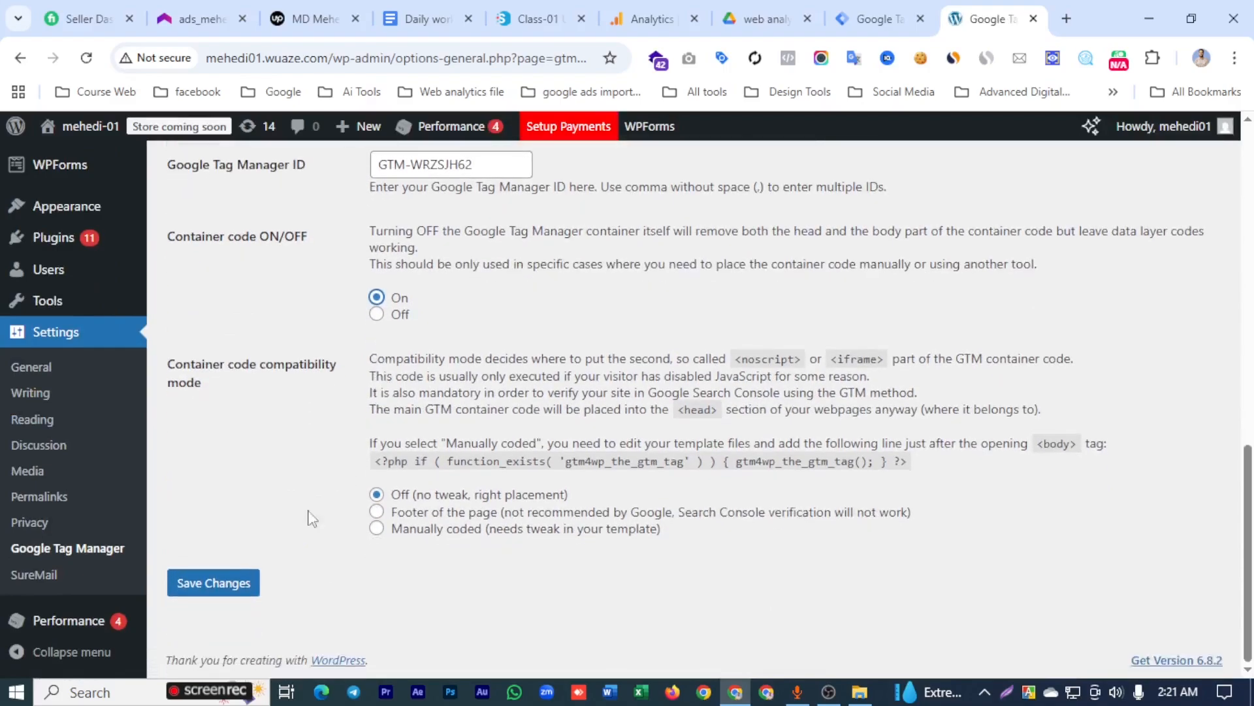
click(199, 588)
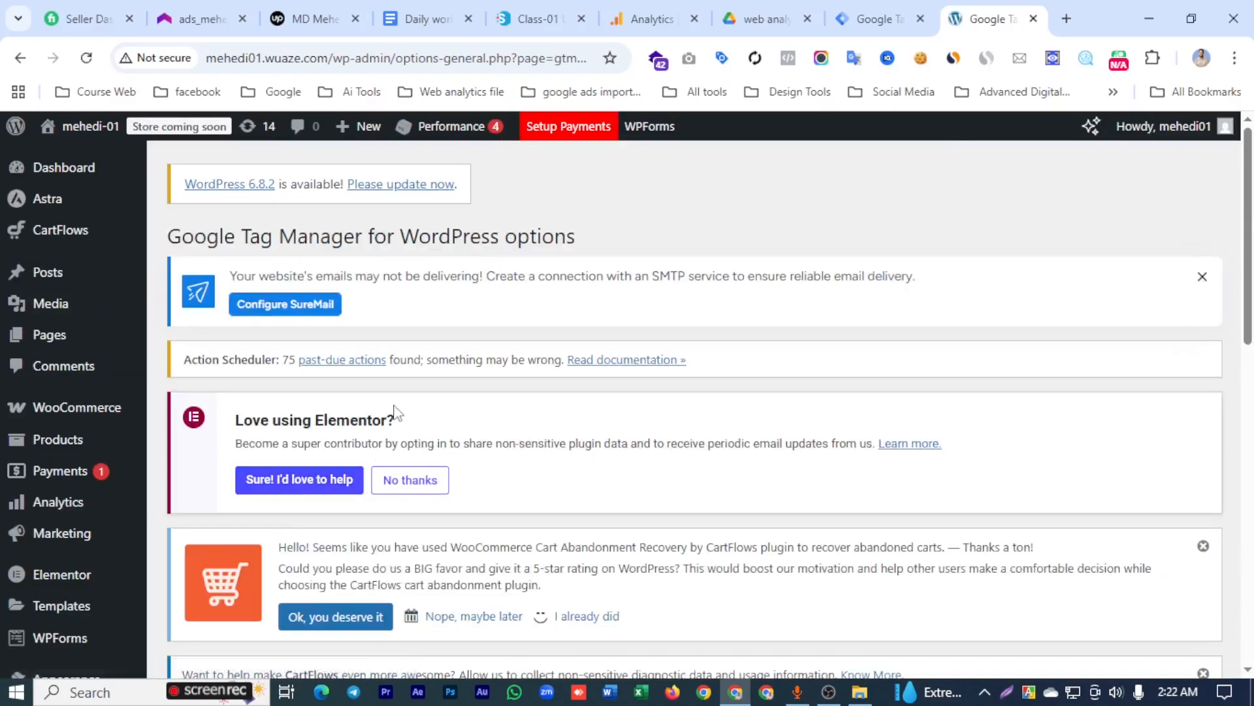
- Enable Track e-commerce in the plugin's WooCommerce integration settings
scroll(397, 413, down, 6)
scroll(374, 388, down, 2)
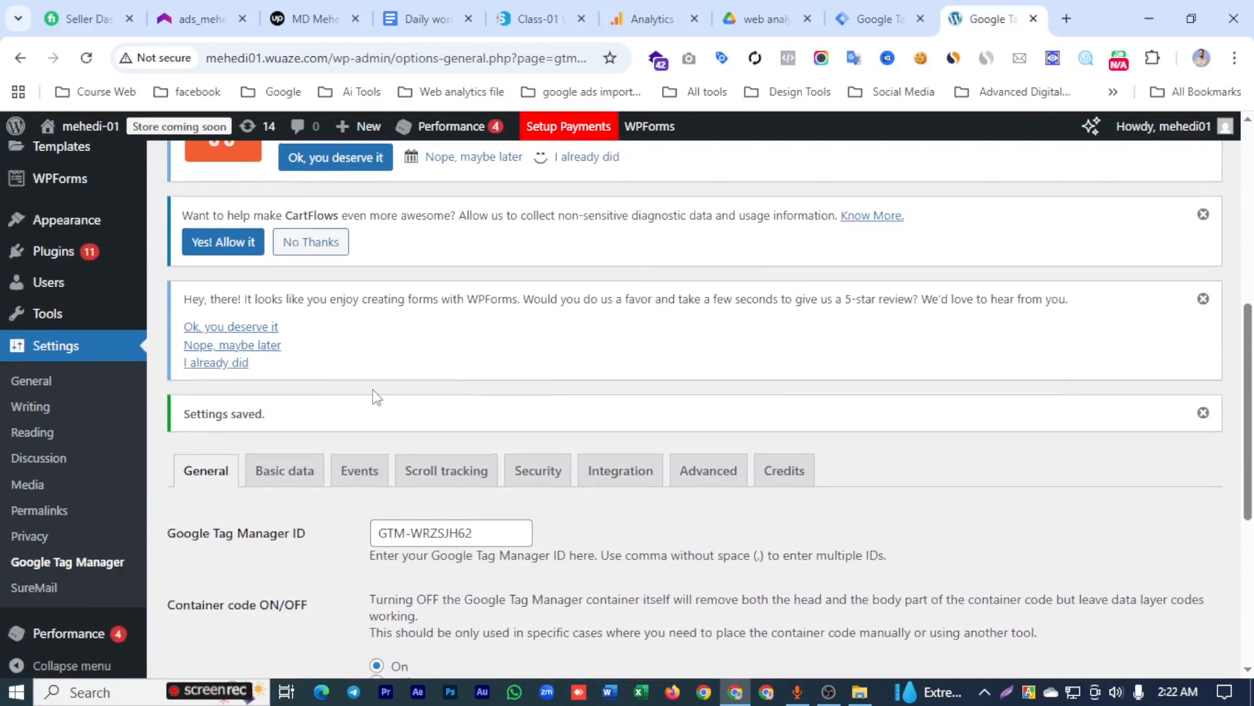
scroll(373, 394, down, 3)
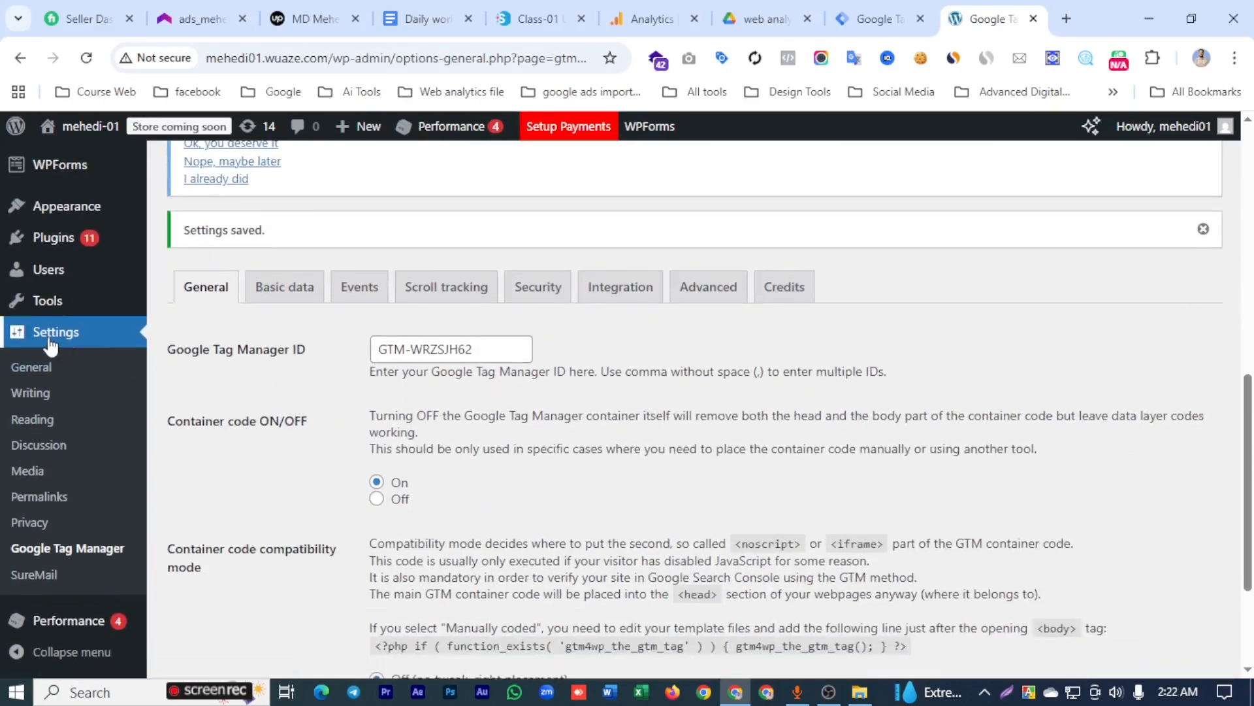
click(614, 300)
click(336, 404)
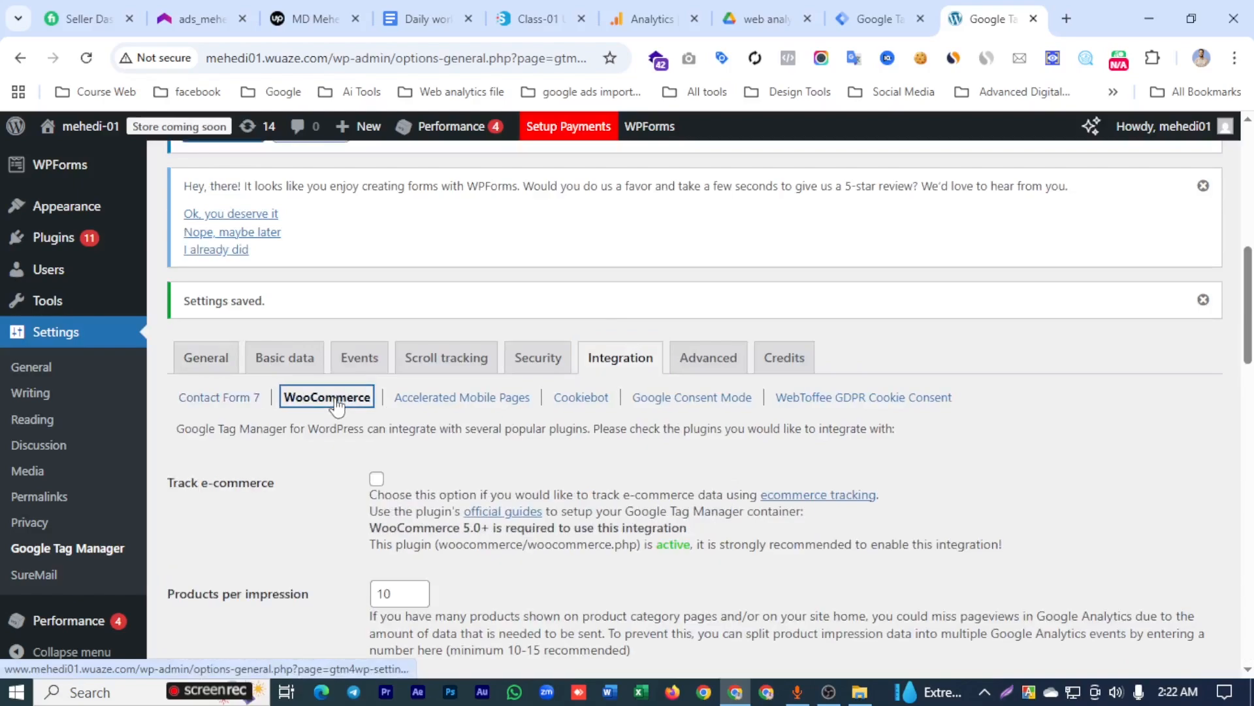
scroll(366, 405, down, 3)
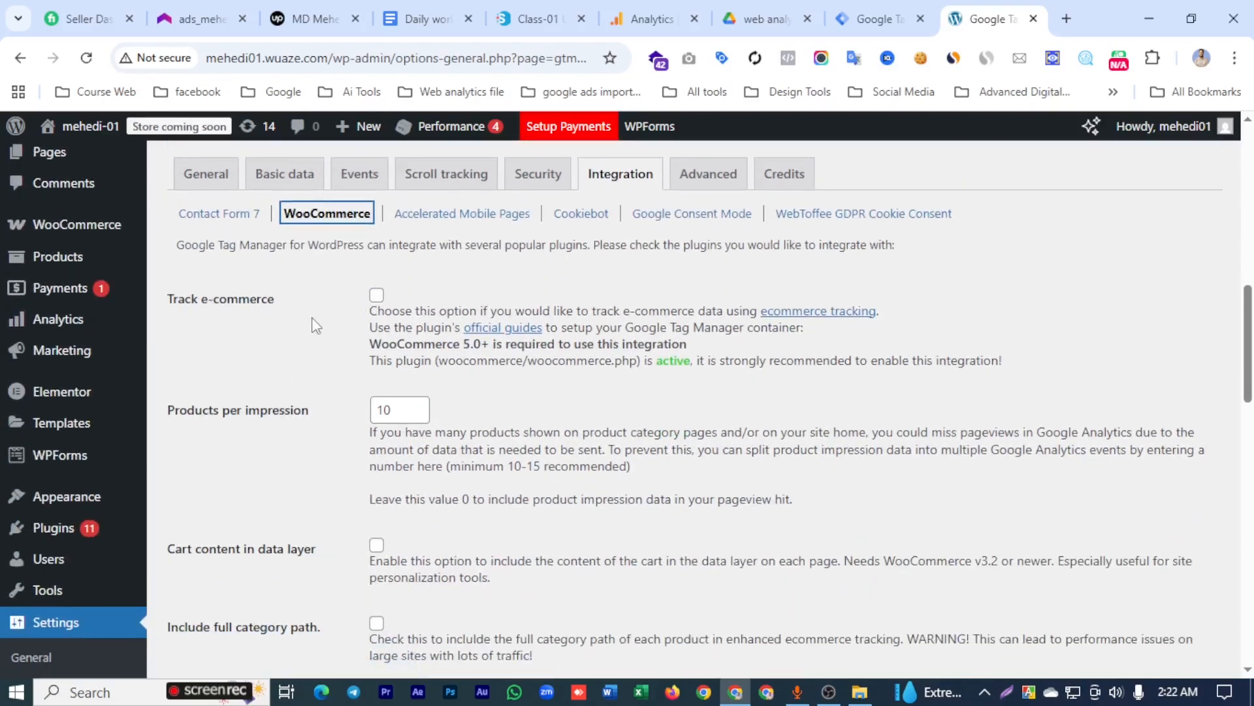
click(377, 294)
- Enable Customer data in data layer and save the WooCommerce integration settings
scroll(216, 346, down, 7)
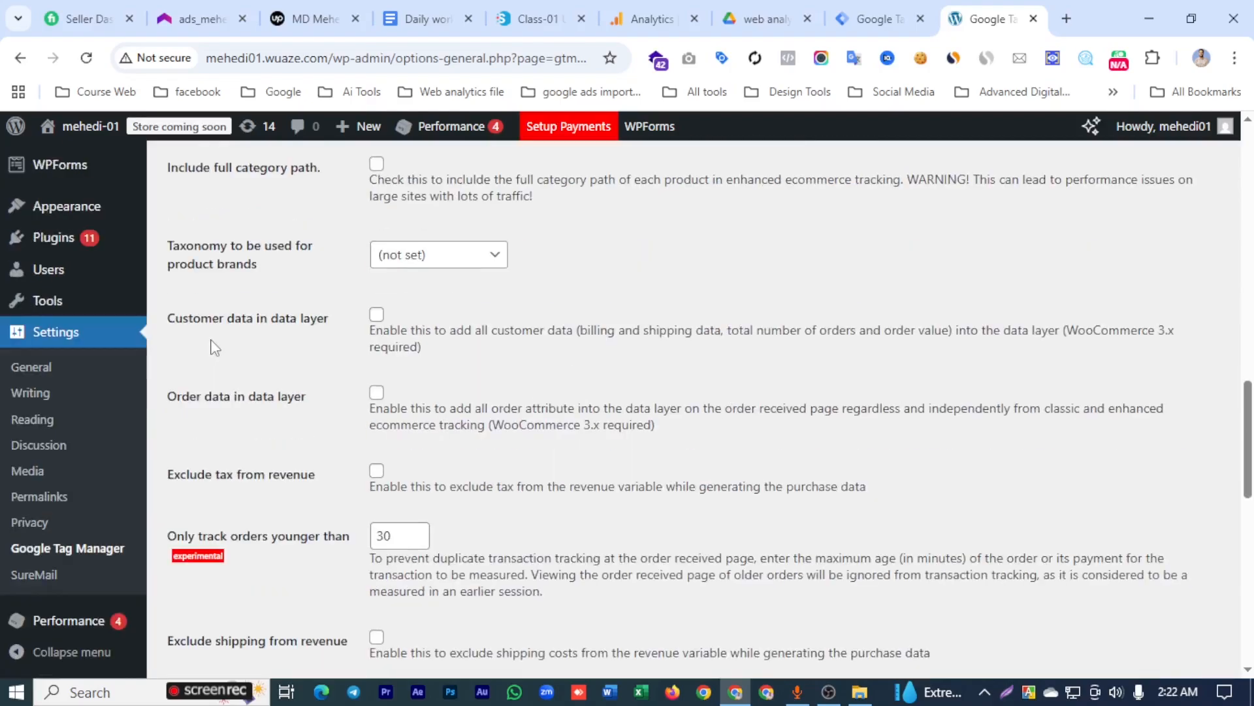
click(377, 315)
scroll(331, 324, down, 12)
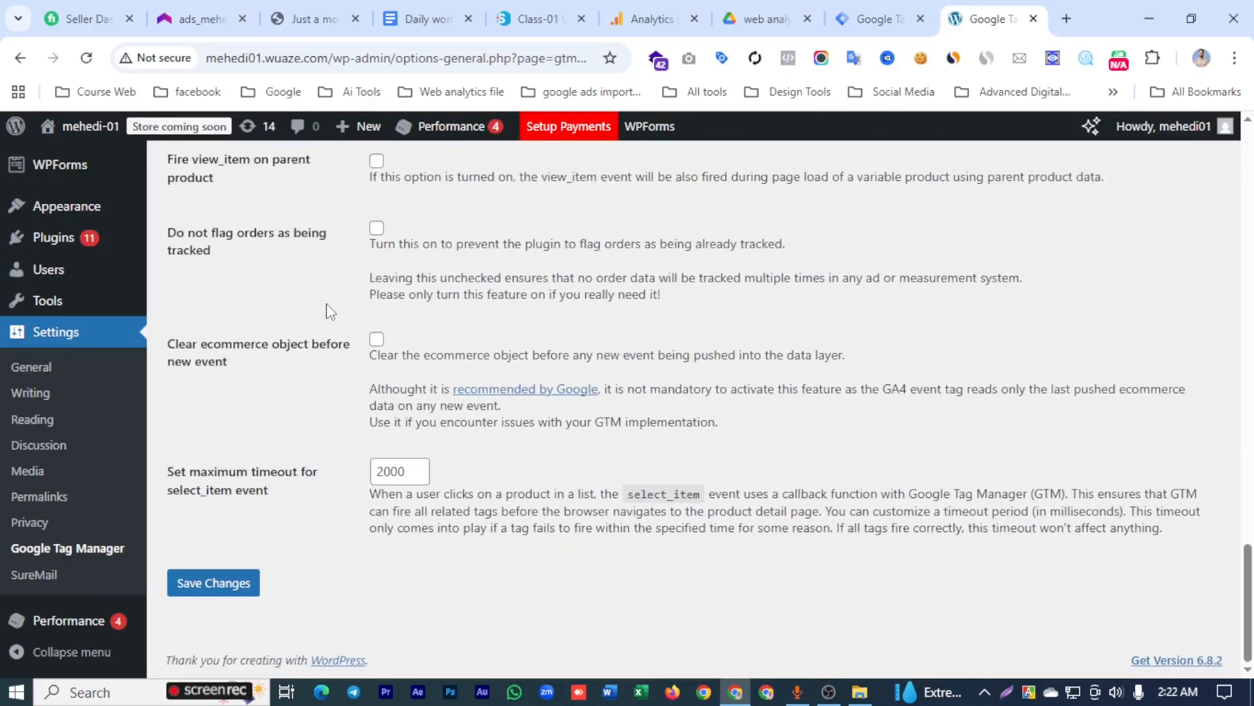
click(213, 585)
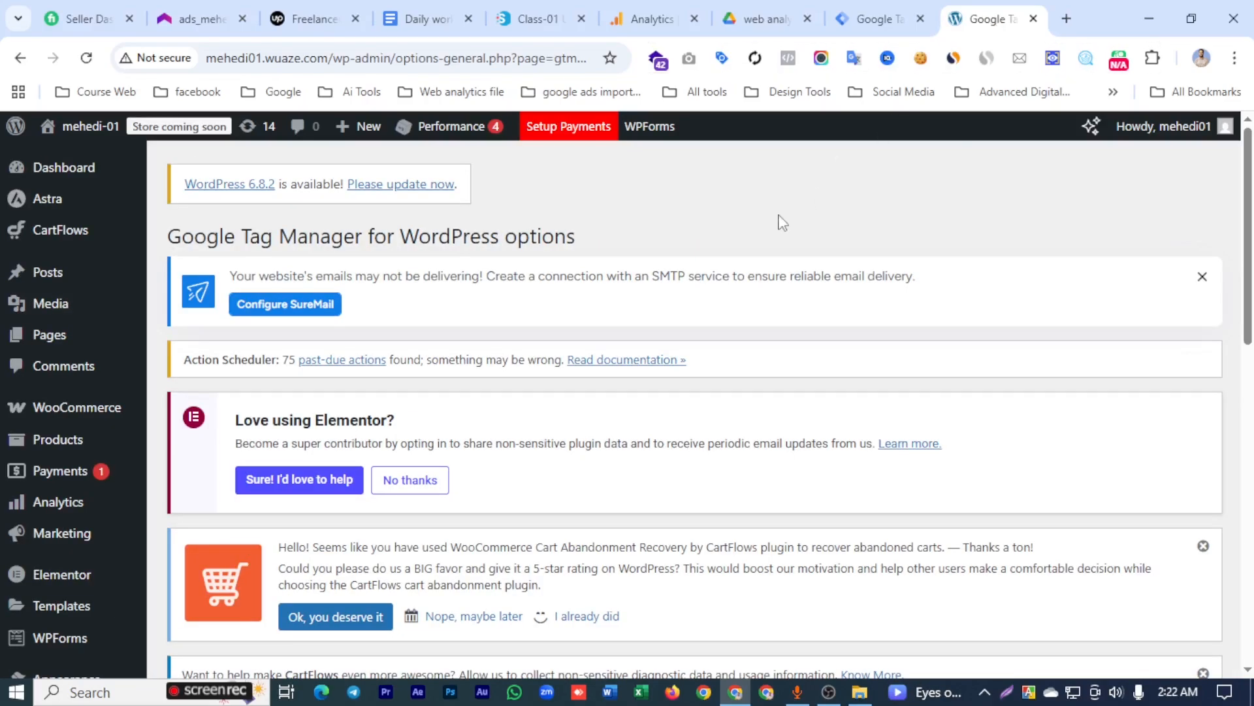
- Visit the storefront, check its Google tags with Tag Assistant, and switch back to Google Tag Manager
click(90, 127)
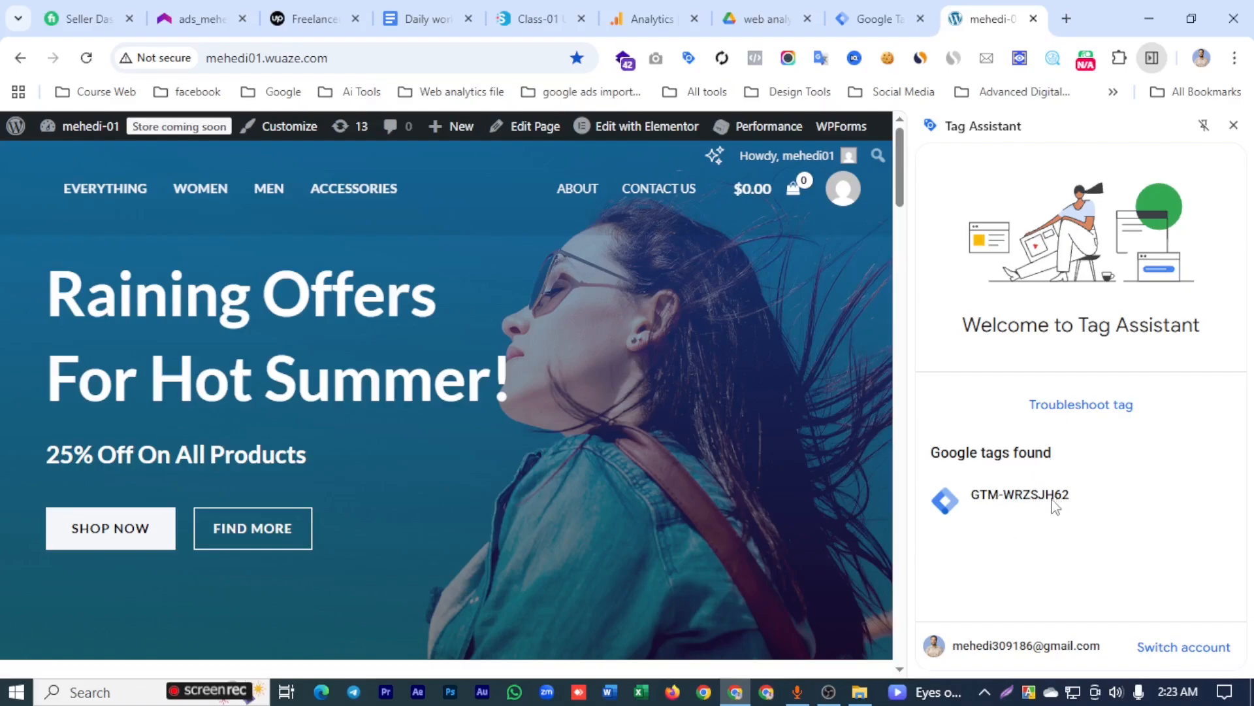
click(875, 19)
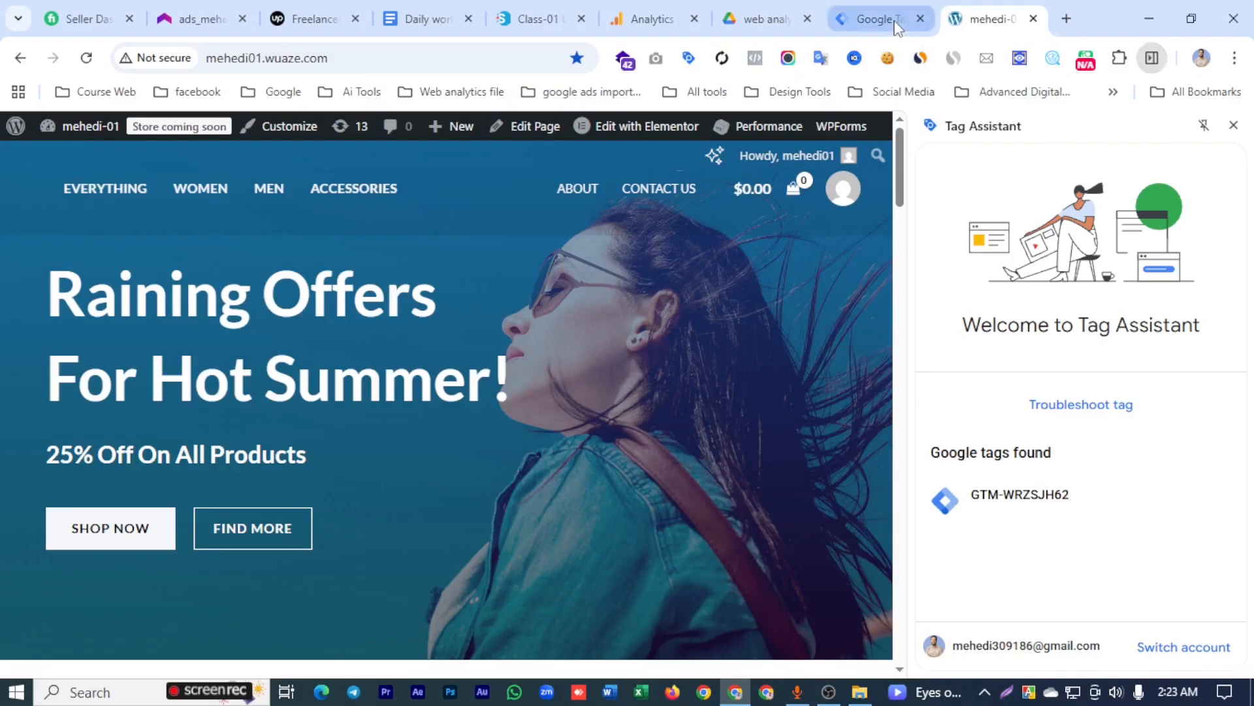